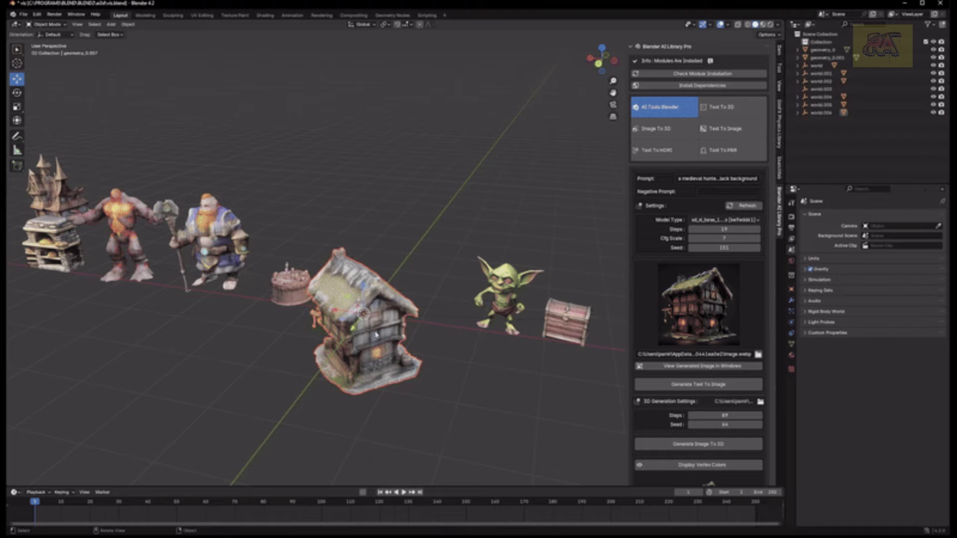
Turn the golem, ice monster and cartoon dragon images into 3D models, then frame all the models.
{"action": "left_click", "coordinate": [697, 445]}
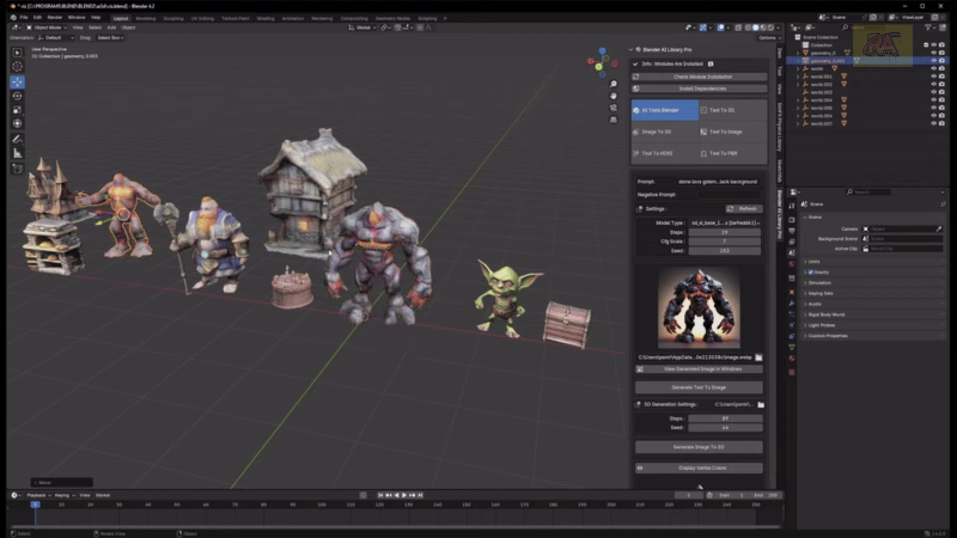
{"action": "left_click", "coordinate": [692, 447]}
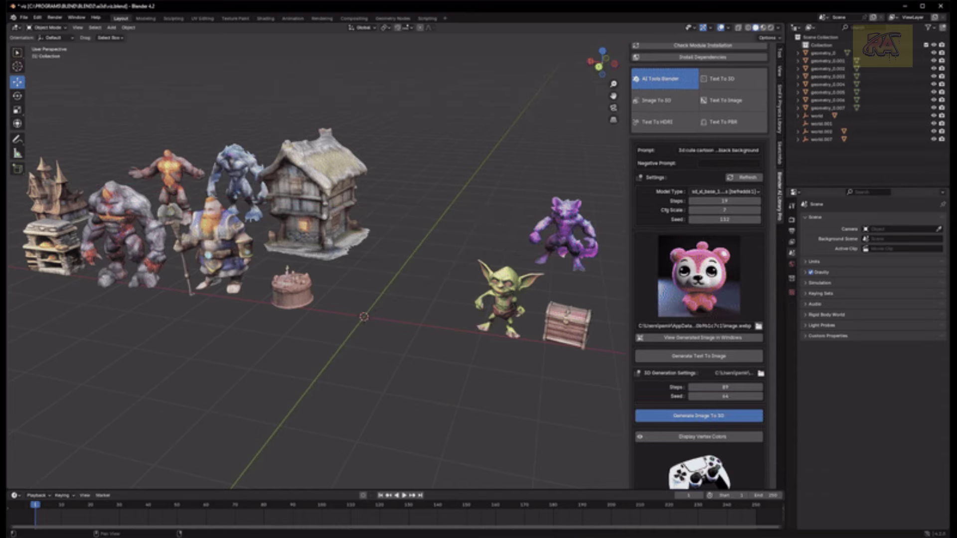
{"action": "left_click", "coordinate": [685, 416]}
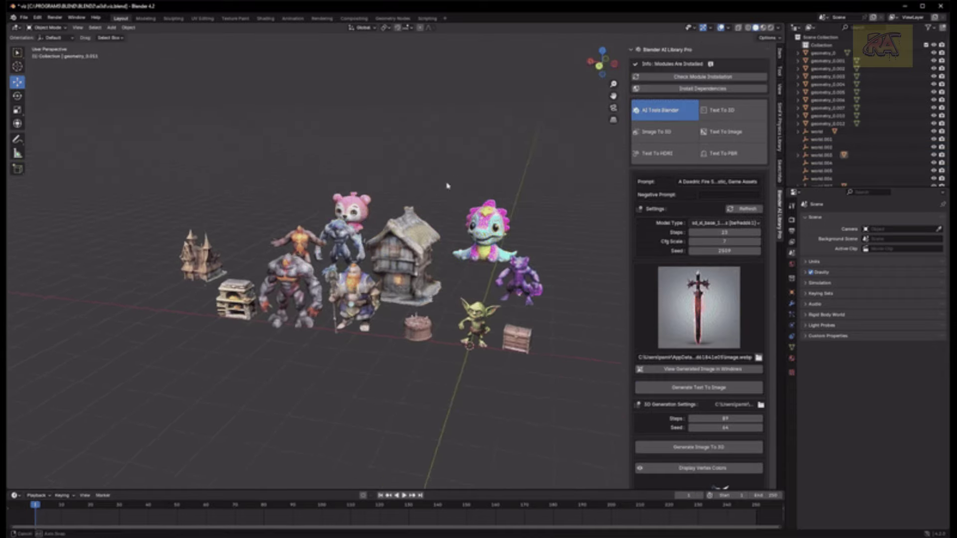
{"action": "middle_click_drag", "start_coordinate": [473, 294], "coordinate": [457, 300]}
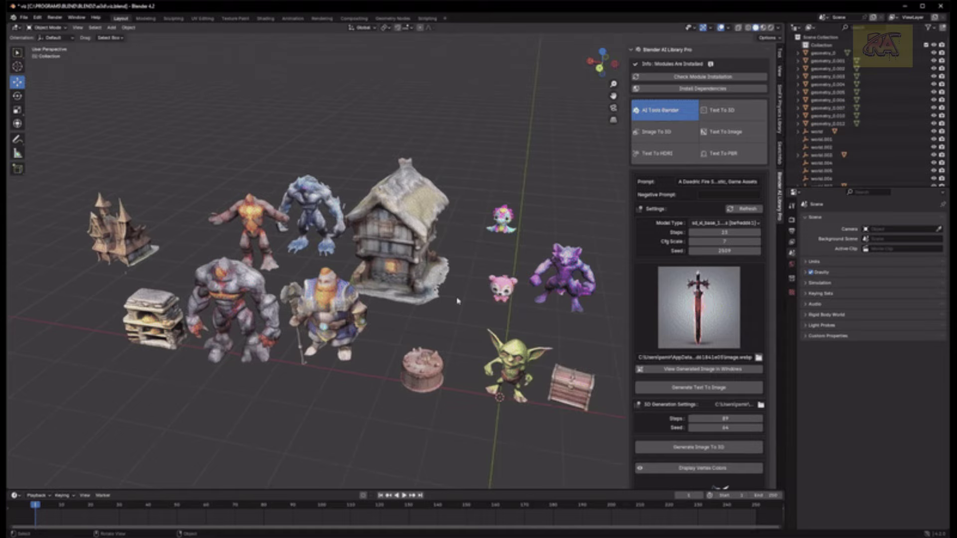
{"action": "scroll", "coordinate": [561, 186], "scroll_direction": "down", "scroll_amount": 1}
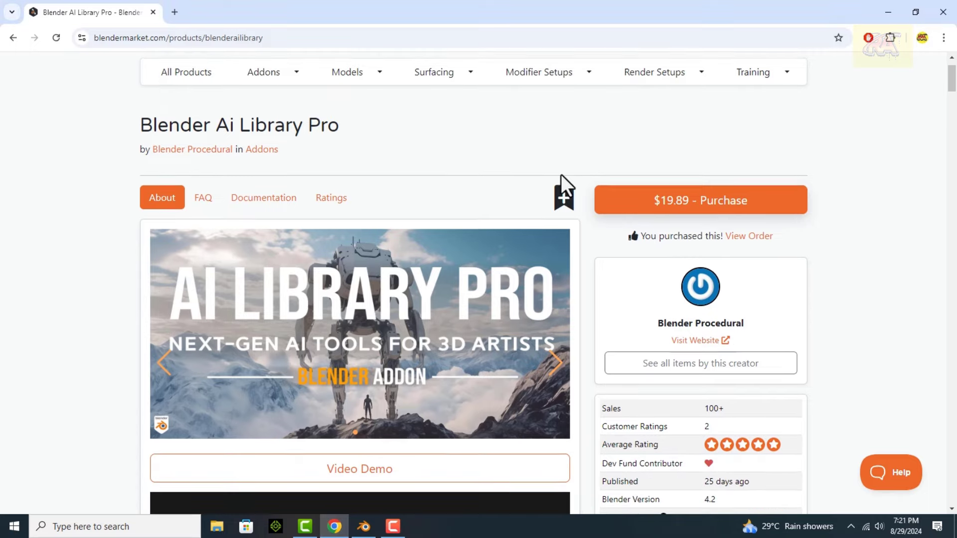
{"action": "scroll", "coordinate": [562, 186], "scroll_direction": "down", "scroll_amount": 1}
{"action": "left_click", "coordinate": [557, 297]}
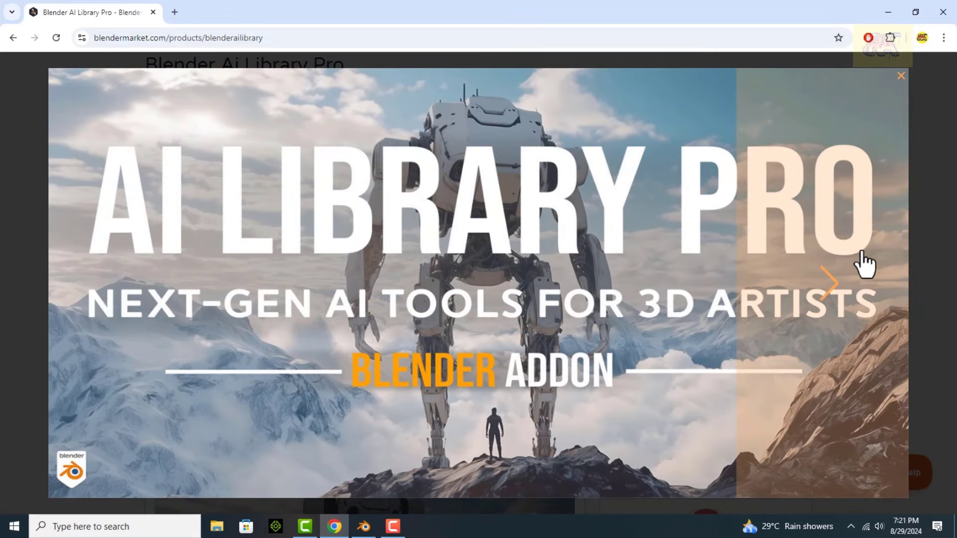
{"action": "left_click", "coordinate": [901, 76]}
{"action": "scroll", "coordinate": [574, 295], "scroll_direction": "down", "scroll_amount": 5}
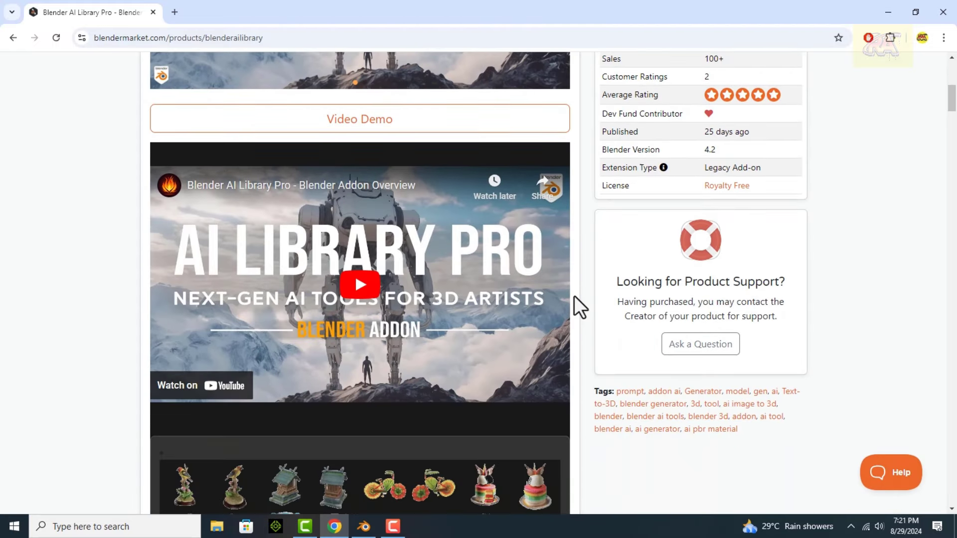
{"action": "scroll", "coordinate": [574, 295], "scroll_direction": "down", "scroll_amount": 1}
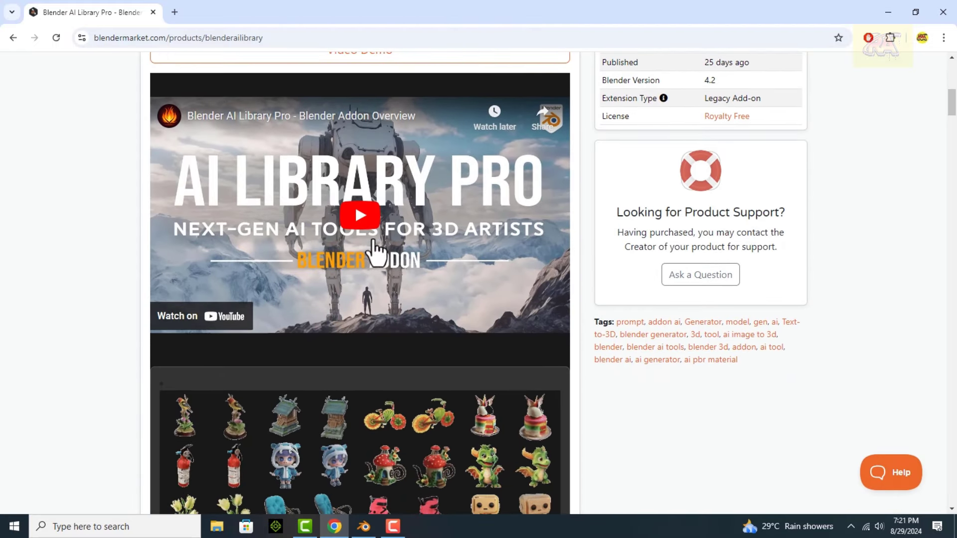
{"action": "scroll", "coordinate": [568, 314], "scroll_direction": "down", "scroll_amount": 1}
{"action": "scroll", "coordinate": [569, 324], "scroll_direction": "down", "scroll_amount": 2}
{"action": "scroll", "coordinate": [569, 324], "scroll_direction": "down", "scroll_amount": 1}
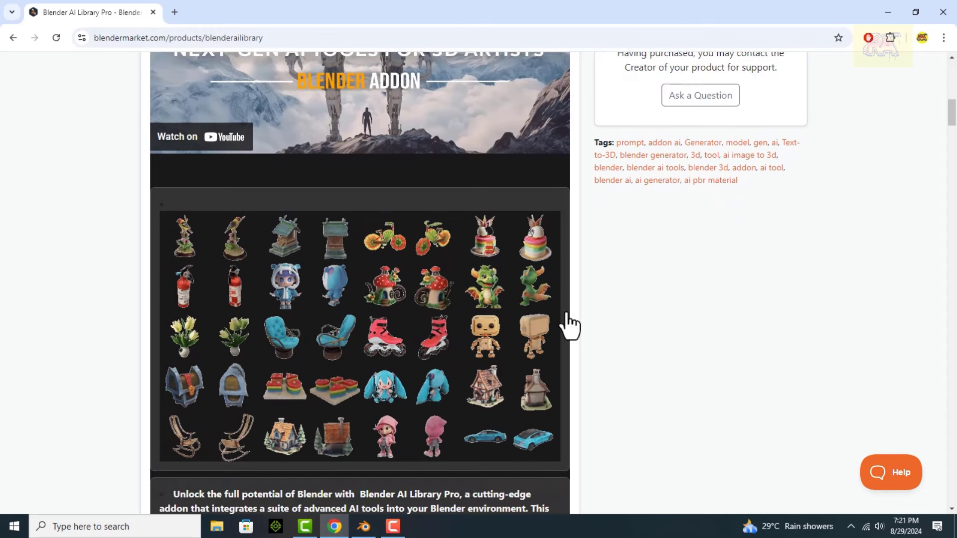
{"action": "scroll", "coordinate": [568, 324], "scroll_direction": "down", "scroll_amount": 3}
{"action": "scroll", "coordinate": [568, 326], "scroll_direction": "down", "scroll_amount": 6}
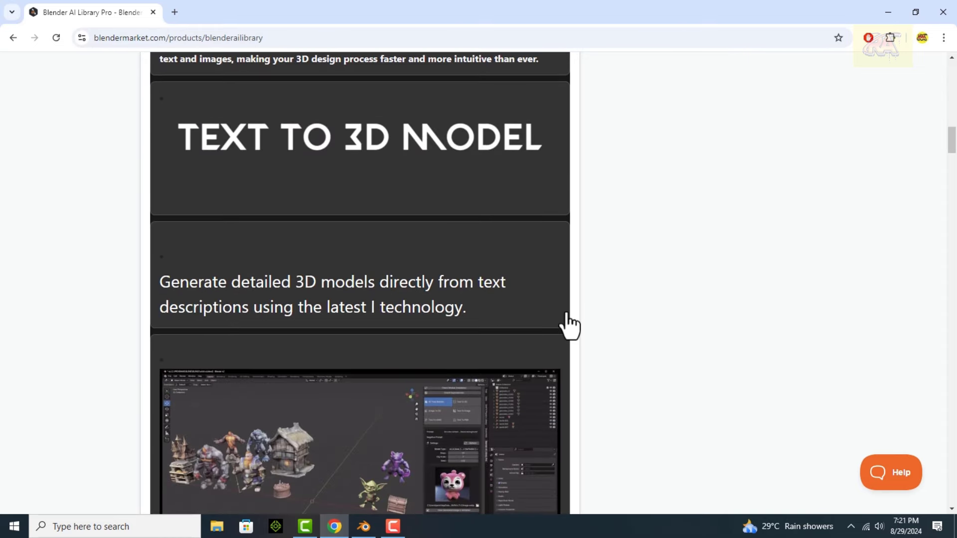
{"action": "scroll", "coordinate": [569, 327], "scroll_direction": "down", "scroll_amount": 1}
{"action": "scroll", "coordinate": [569, 326], "scroll_direction": "down", "scroll_amount": 1}
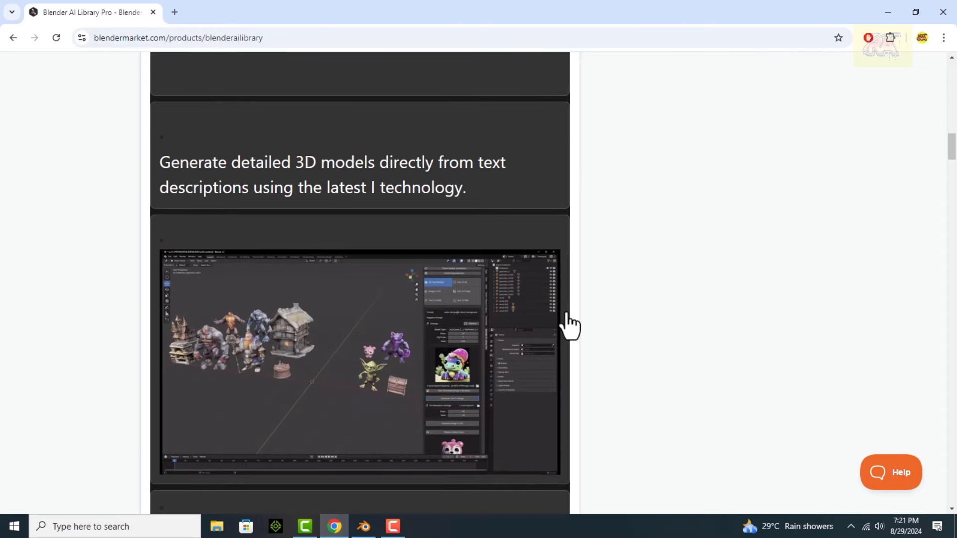
{"action": "scroll", "coordinate": [568, 326], "scroll_direction": "down", "scroll_amount": 1}
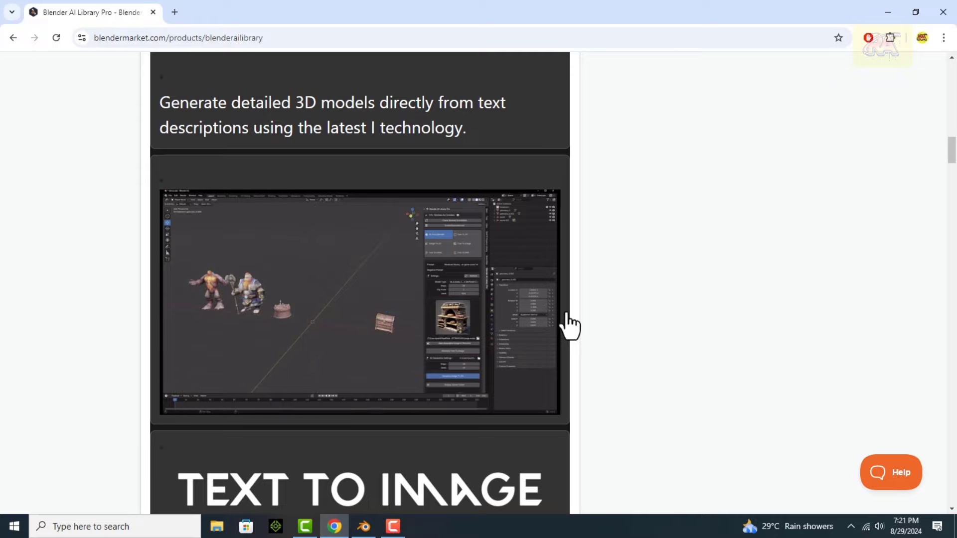
Scroll the Blender AI Library Pro page down to the installation tutorial and 'Get the Addon Now' button.
{"action": "scroll", "coordinate": [570, 326], "scroll_direction": "down", "scroll_amount": 1}
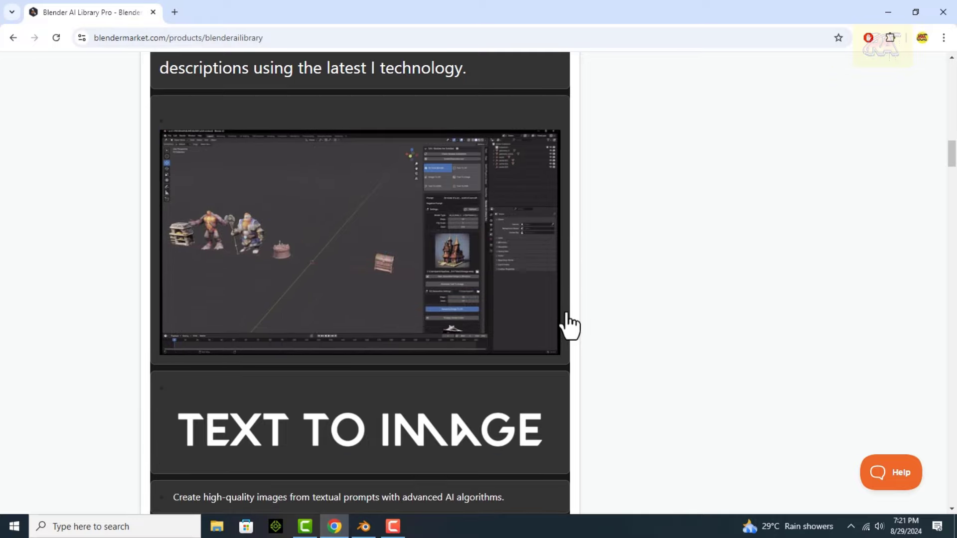
{"action": "scroll", "coordinate": [570, 327], "scroll_direction": "down", "scroll_amount": 1}
{"action": "scroll", "coordinate": [569, 326], "scroll_direction": "down", "scroll_amount": 3}
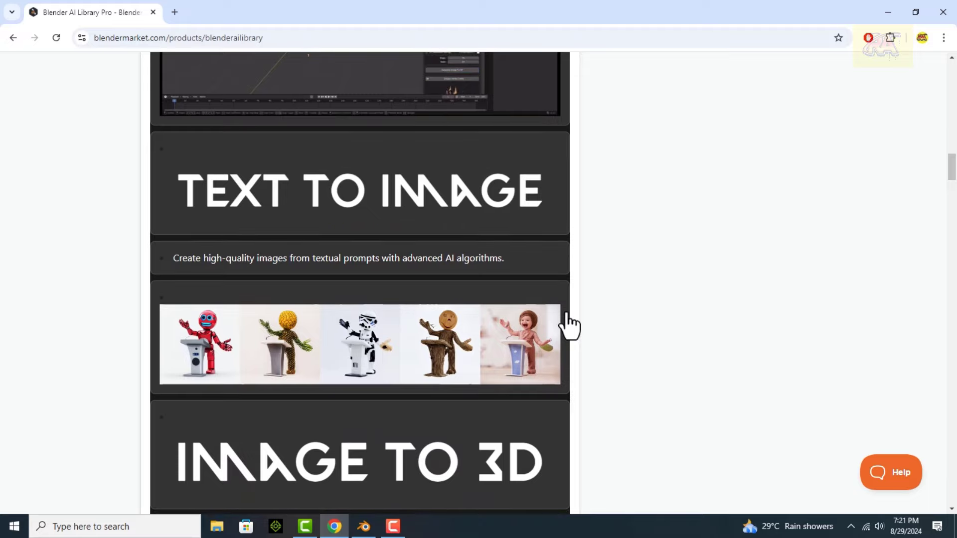
{"action": "scroll", "coordinate": [569, 327], "scroll_direction": "down", "scroll_amount": 2}
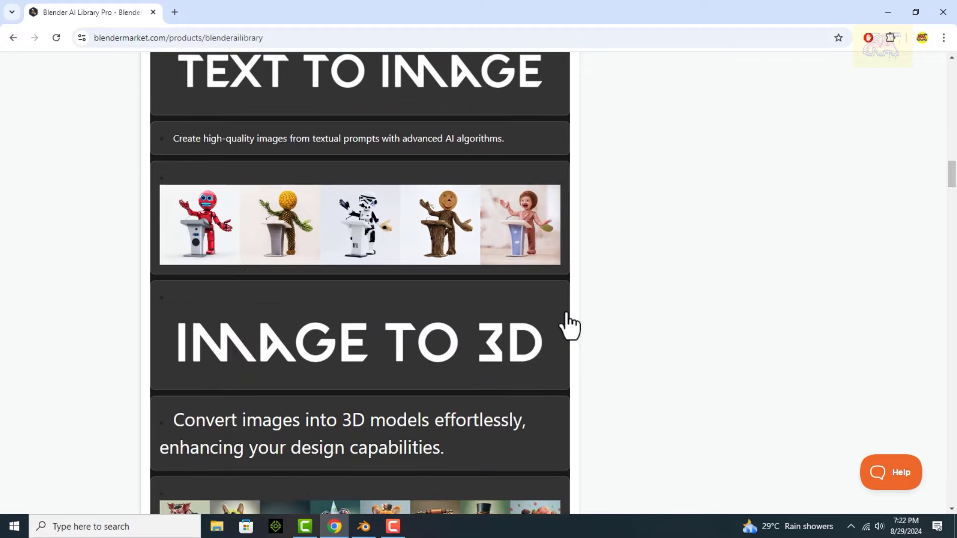
{"action": "scroll", "coordinate": [570, 327], "scroll_direction": "down", "scroll_amount": 1}
{"action": "scroll", "coordinate": [570, 326], "scroll_direction": "down", "scroll_amount": 2}
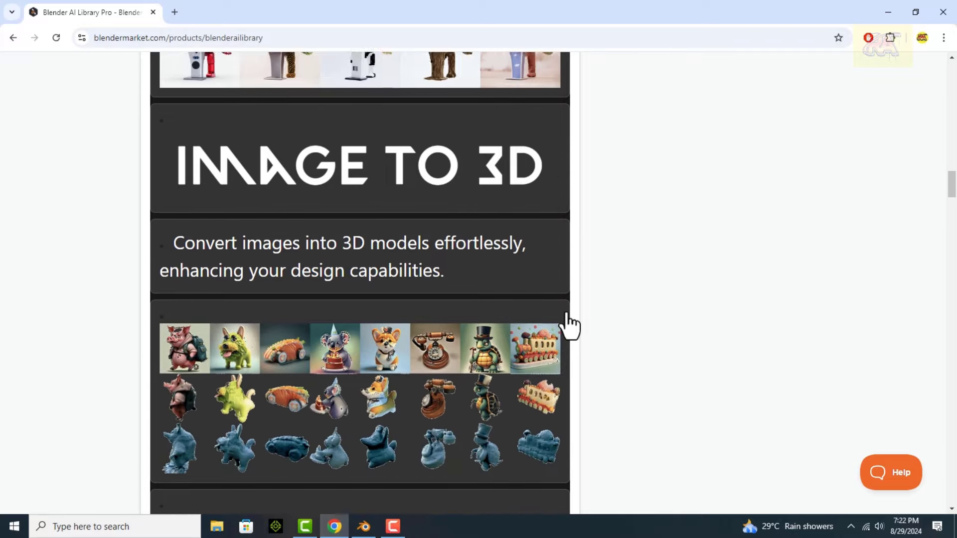
{"action": "scroll", "coordinate": [569, 327], "scroll_direction": "down", "scroll_amount": 1}
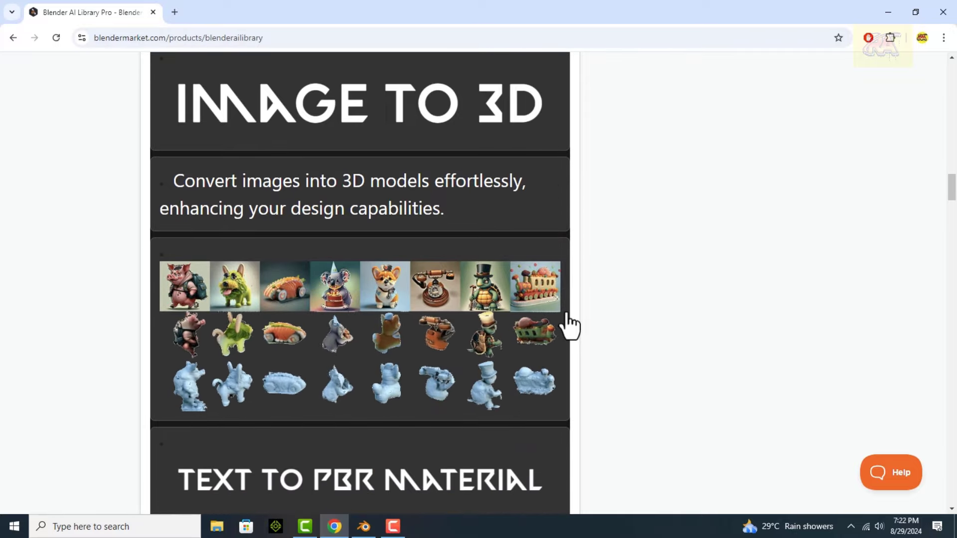
{"action": "scroll", "coordinate": [569, 326], "scroll_direction": "down", "scroll_amount": 2}
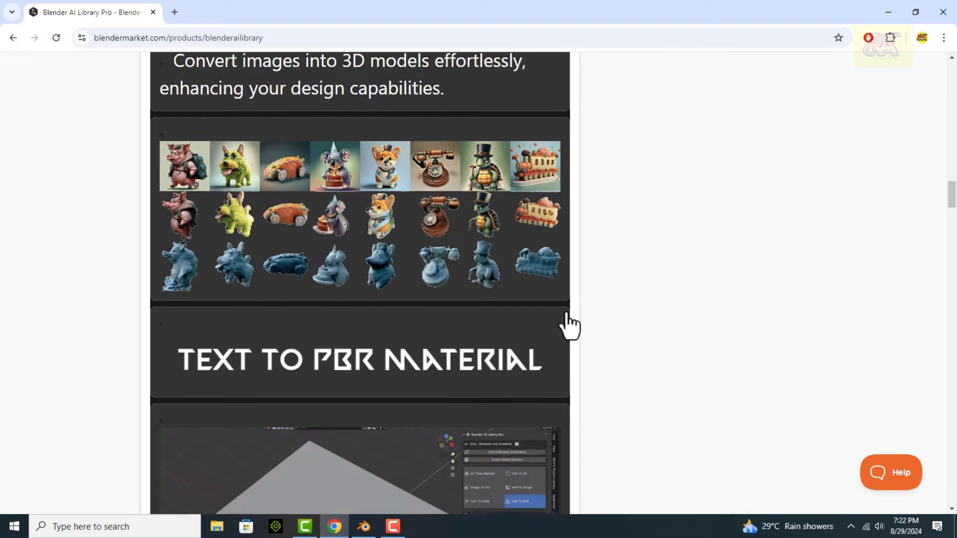
{"action": "scroll", "coordinate": [570, 326], "scroll_direction": "down", "scroll_amount": 3}
{"action": "scroll", "coordinate": [569, 326], "scroll_direction": "down", "scroll_amount": 1}
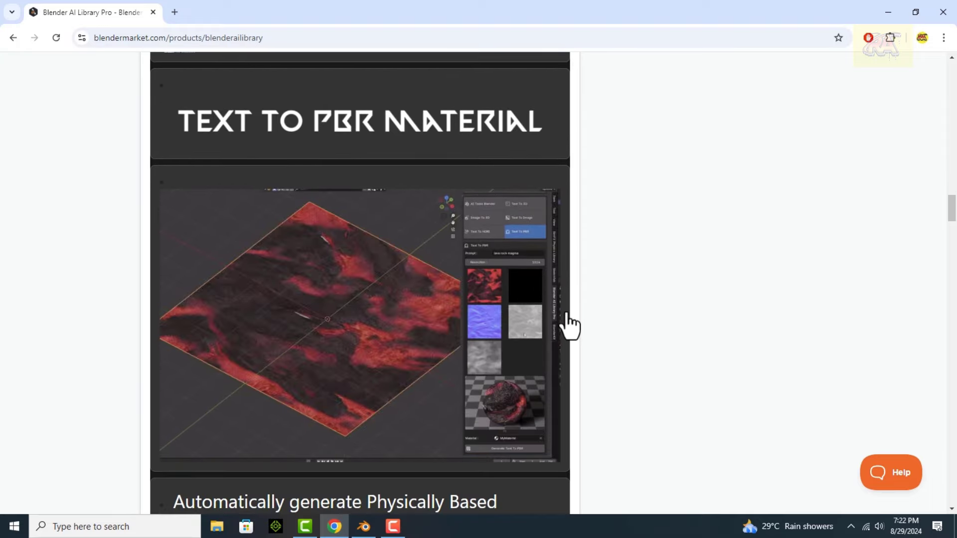
{"action": "scroll", "coordinate": [569, 327], "scroll_direction": "down", "scroll_amount": 3}
{"action": "scroll", "coordinate": [569, 327], "scroll_direction": "down", "scroll_amount": 2}
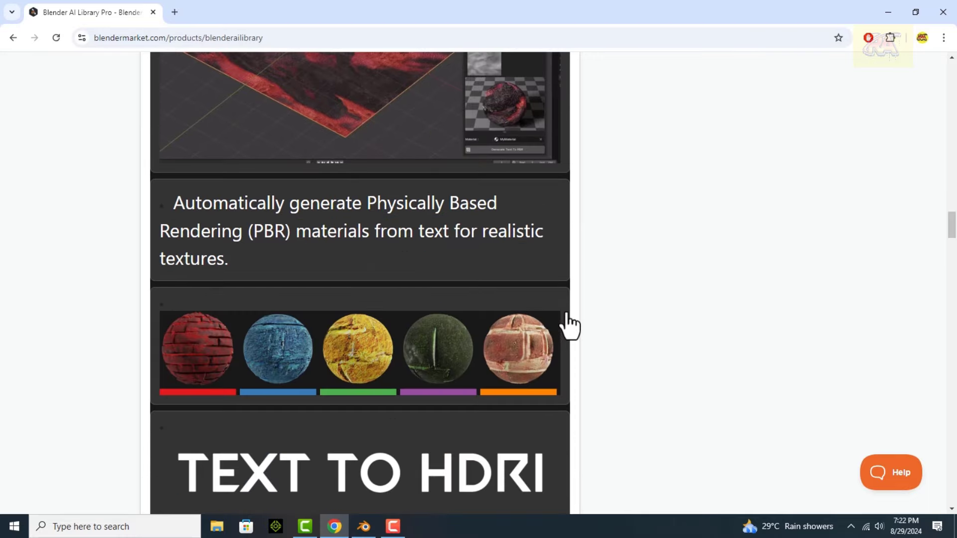
{"action": "scroll", "coordinate": [570, 326], "scroll_direction": "down", "scroll_amount": 5}
{"action": "scroll", "coordinate": [570, 326], "scroll_direction": "down", "scroll_amount": 2}
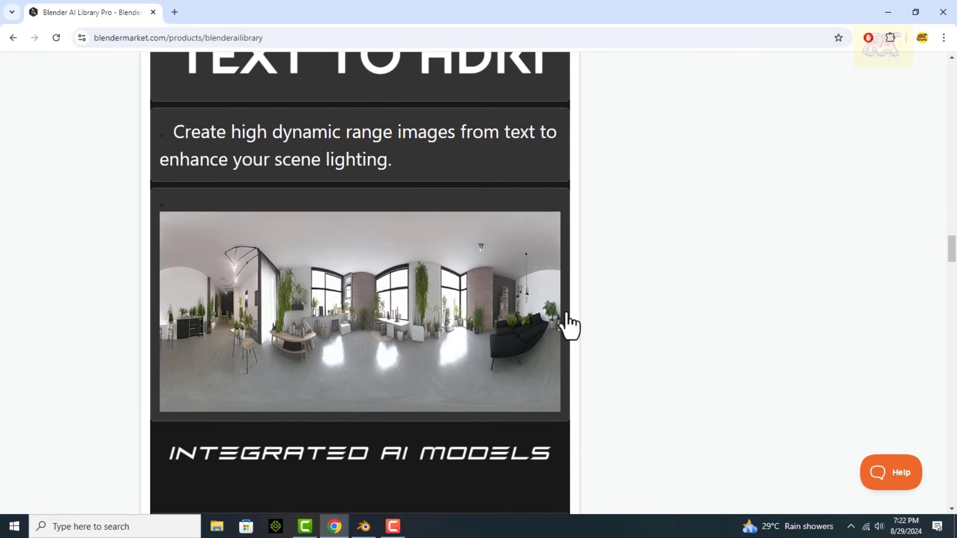
{"action": "scroll", "coordinate": [568, 314], "scroll_direction": "down", "scroll_amount": 6}
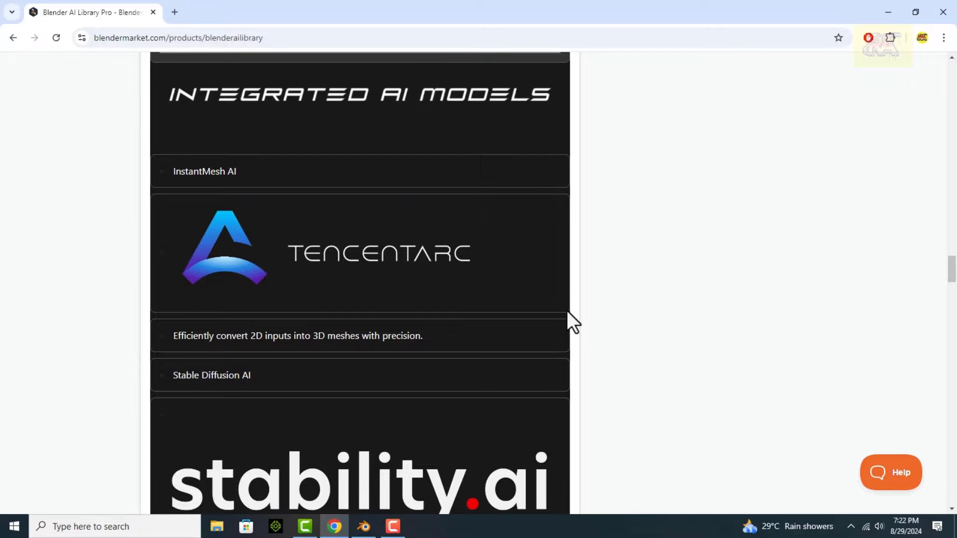
{"action": "scroll", "coordinate": [568, 314], "scroll_direction": "down", "scroll_amount": 3}
{"action": "scroll", "coordinate": [568, 314], "scroll_direction": "down", "scroll_amount": 3}
{"action": "scroll", "coordinate": [568, 314], "scroll_direction": "down", "scroll_amount": 5}
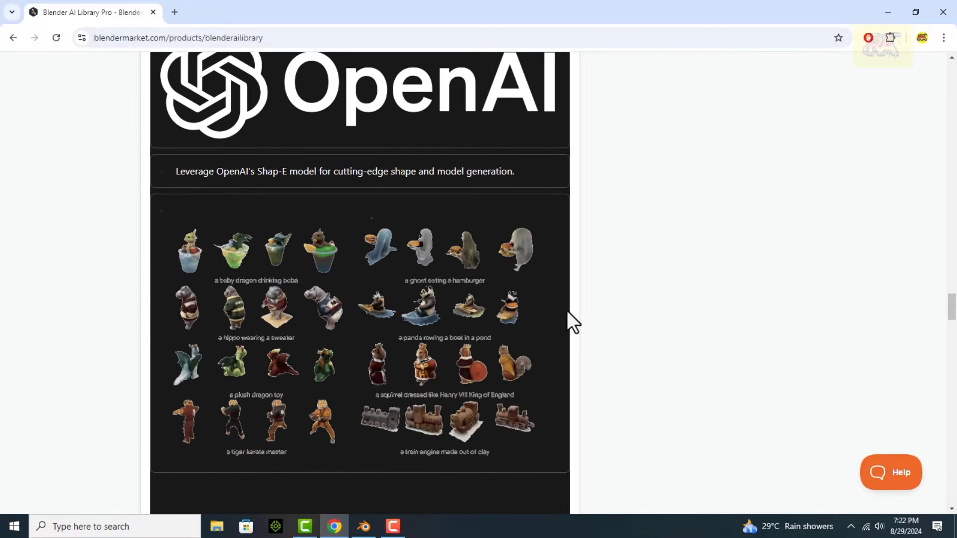
{"action": "scroll", "coordinate": [568, 313], "scroll_direction": "down", "scroll_amount": 5}
{"action": "scroll", "coordinate": [568, 313], "scroll_direction": "down", "scroll_amount": 3}
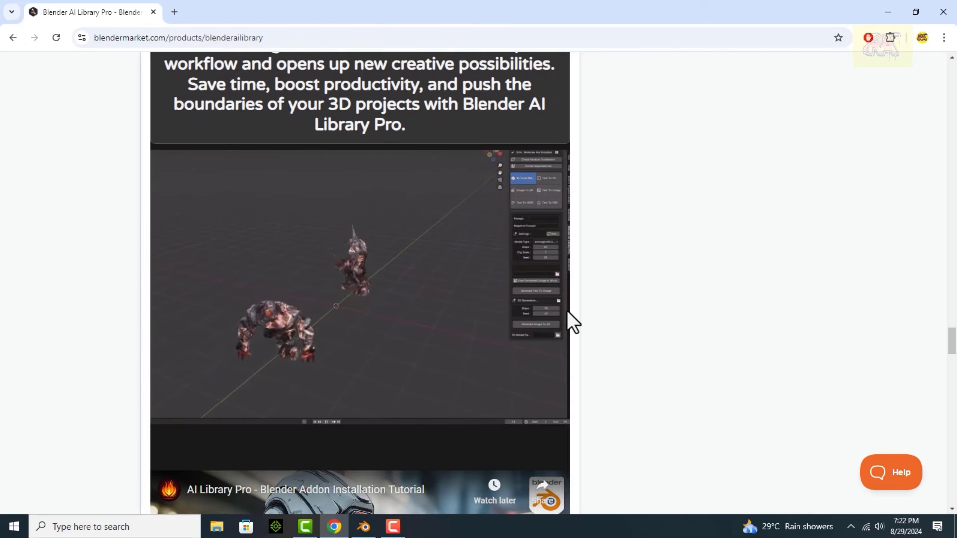
{"action": "scroll", "coordinate": [567, 310], "scroll_direction": "down", "scroll_amount": 6}
{"action": "scroll", "coordinate": [567, 310], "scroll_direction": "down", "scroll_amount": 2}
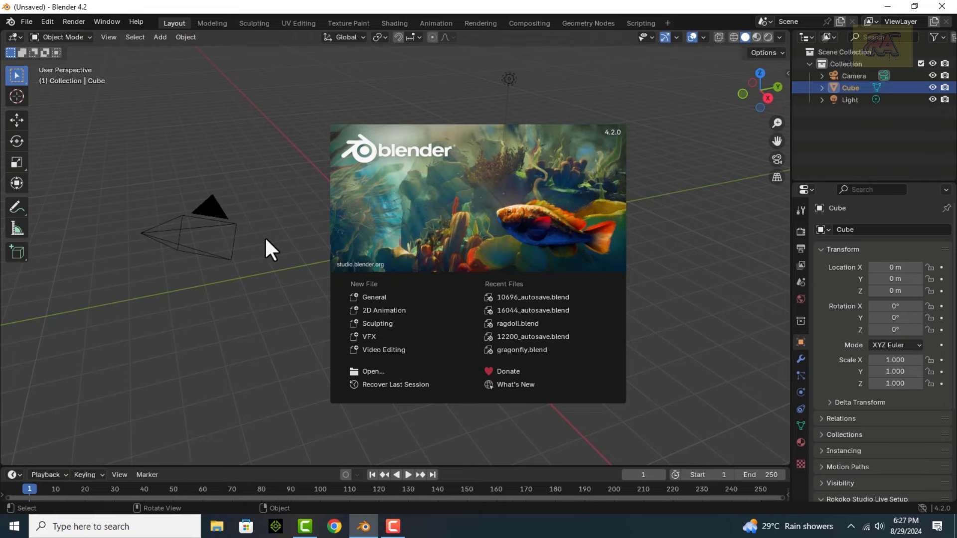
Start a General scene and delete the default camera, cube and light.
{"action": "left_click", "coordinate": [357, 297]}
{"action": "key", "text": "a"}
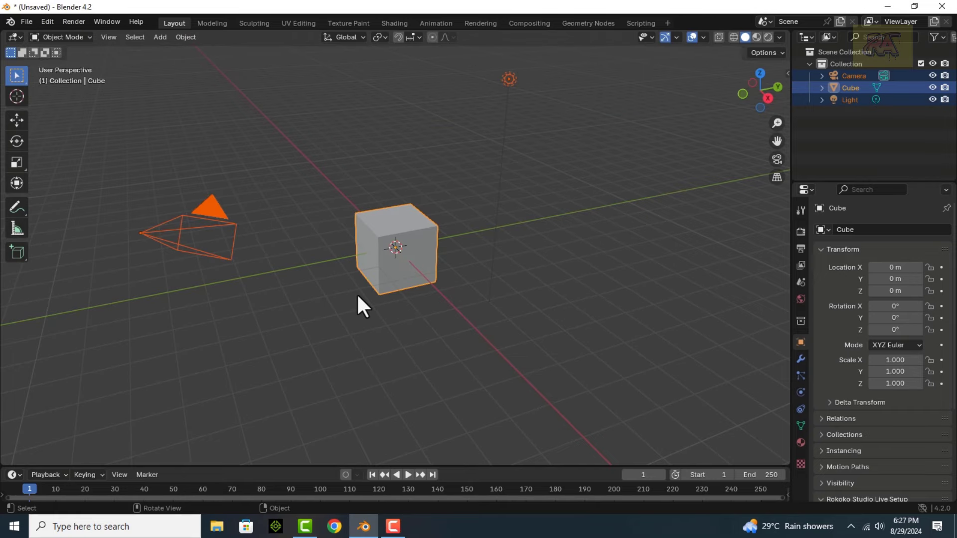
{"action": "key", "text": "Delete"}
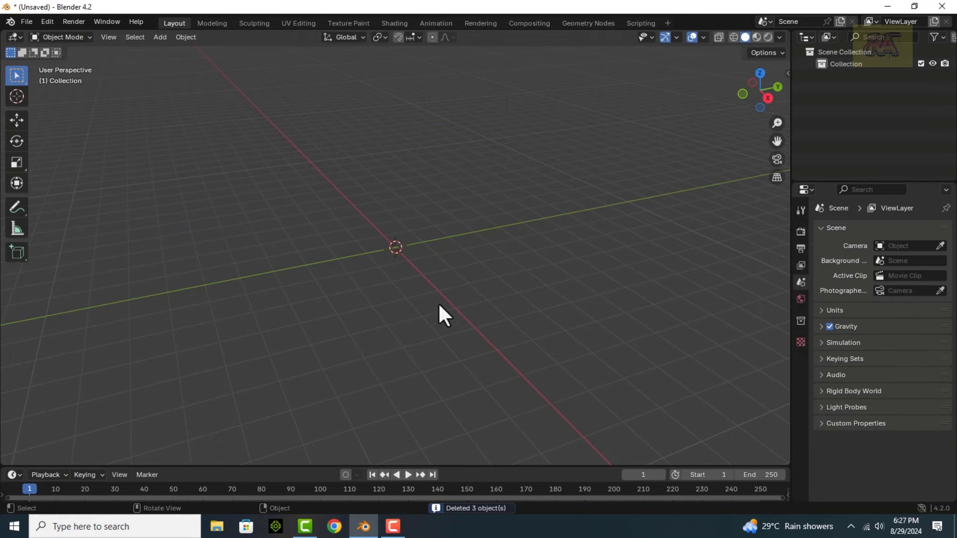
Show the sidebar's Blender AI Library Pro panel and check its module installation.
{"action": "key", "text": "n"}
{"action": "scroll", "coordinate": [786, 452], "scroll_direction": "down", "scroll_amount": 3}
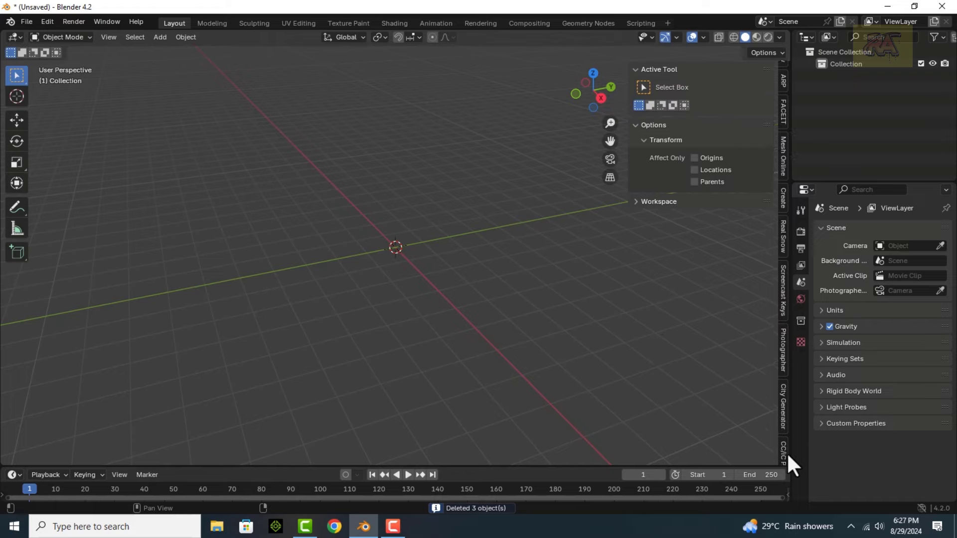
{"action": "scroll", "coordinate": [786, 450], "scroll_direction": "down", "scroll_amount": 3}
{"action": "scroll", "coordinate": [785, 450], "scroll_direction": "down", "scroll_amount": 3}
{"action": "scroll", "coordinate": [785, 451], "scroll_direction": "down", "scroll_amount": 2}
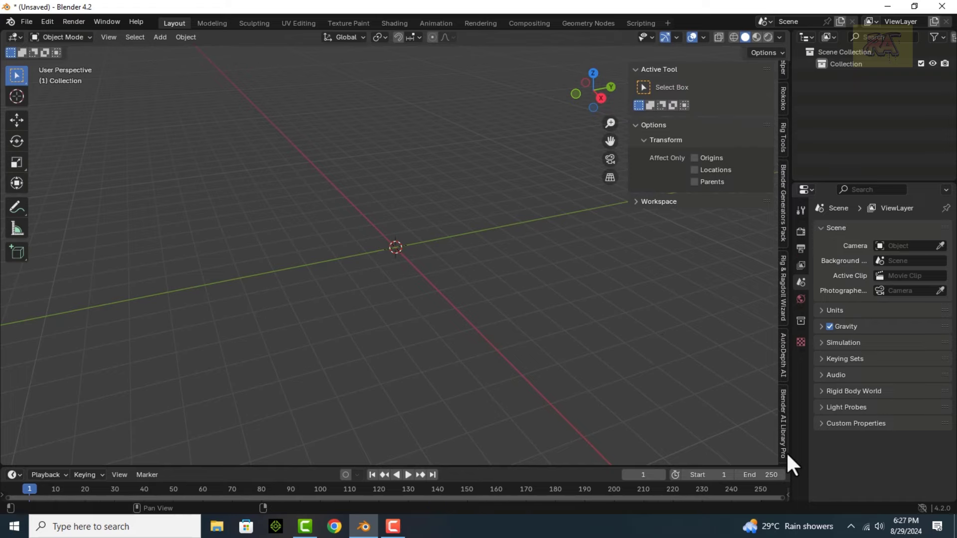
{"action": "left_click", "coordinate": [785, 451]}
{"action": "left_click", "coordinate": [714, 123]}
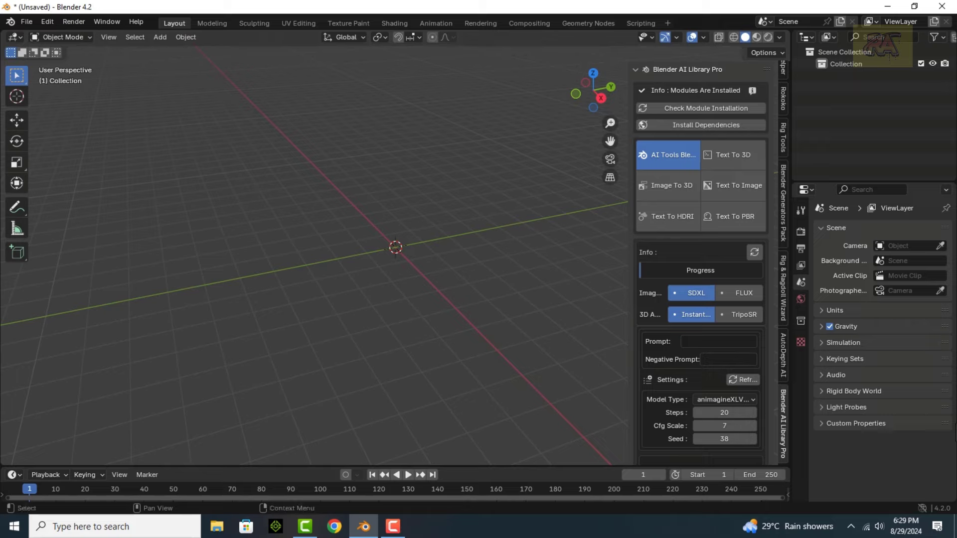
Enter the prompt '3d cute panda' and generate a panda image from it.
{"action": "scroll", "coordinate": [680, 340], "scroll_direction": "down", "scroll_amount": 1}
{"action": "left_click", "coordinate": [702, 315]}
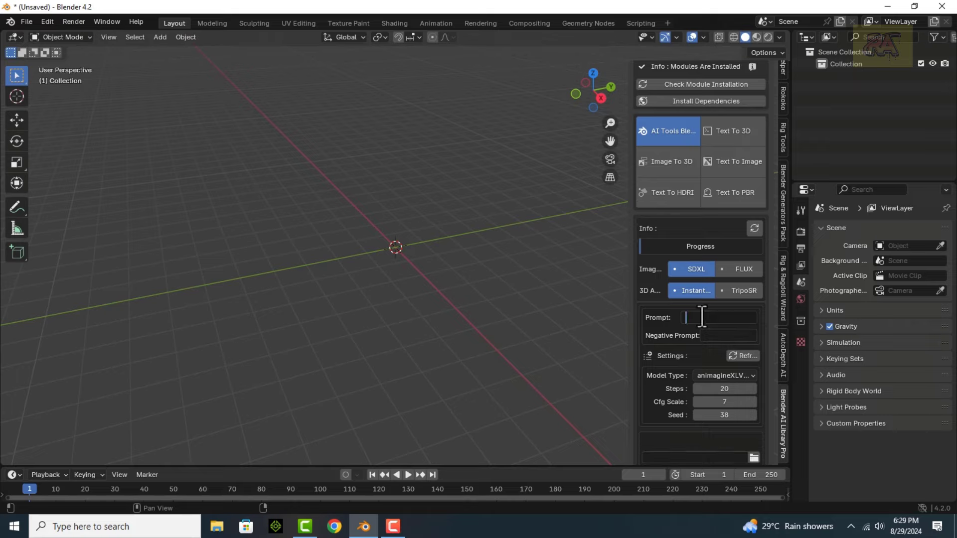
{"action": "type", "text": "3d cu"}
{"action": "type", "text": "be pand"}
{"action": "type", "text": "a"}
{"action": "key", "text": "Return"}
{"action": "scroll", "coordinate": [673, 435], "scroll_direction": "down", "scroll_amount": 2}
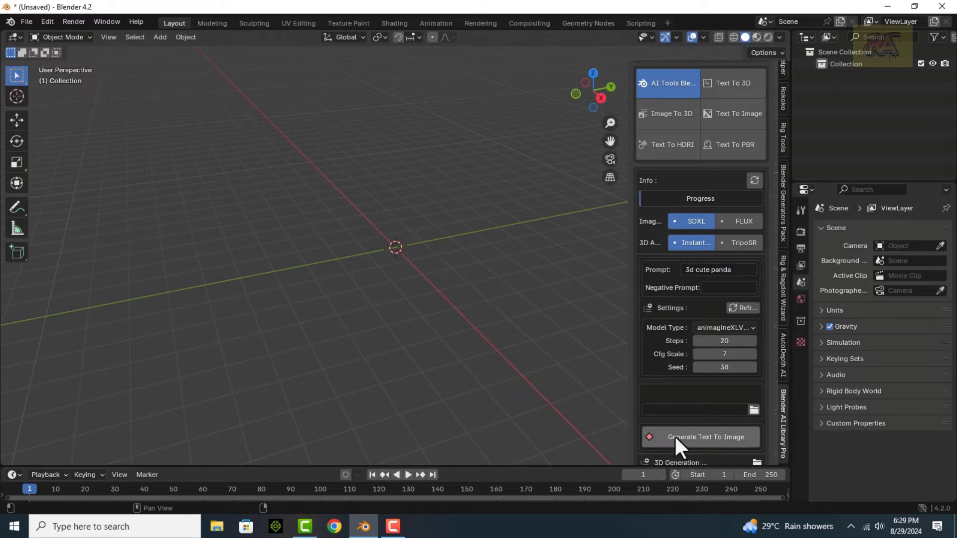
{"action": "left_click", "coordinate": [722, 437]}
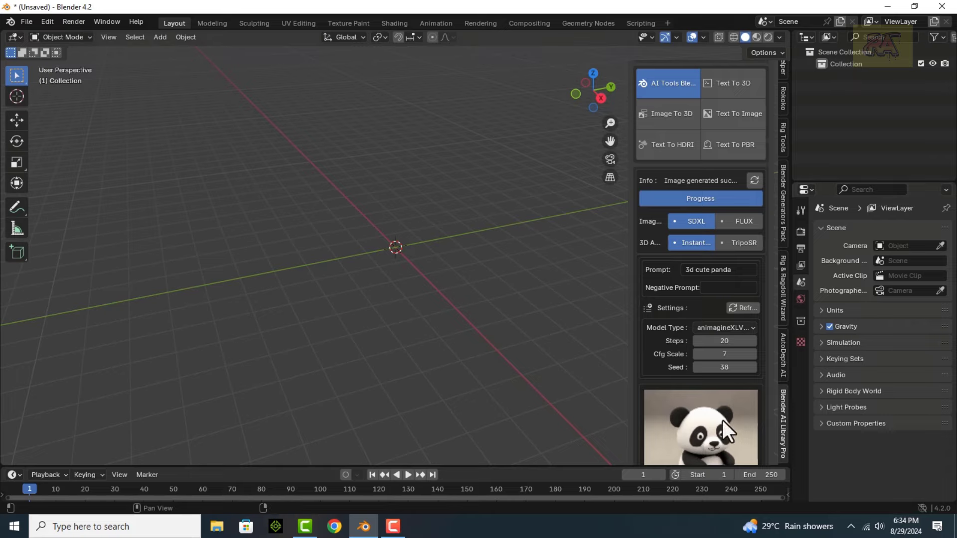
Scroll to Generate Image To 3D for the panda image, then back up to the Info status.
{"action": "scroll", "coordinate": [718, 420], "scroll_direction": "down", "scroll_amount": 7}
{"action": "scroll", "coordinate": [716, 418], "scroll_direction": "down", "scroll_amount": 1}
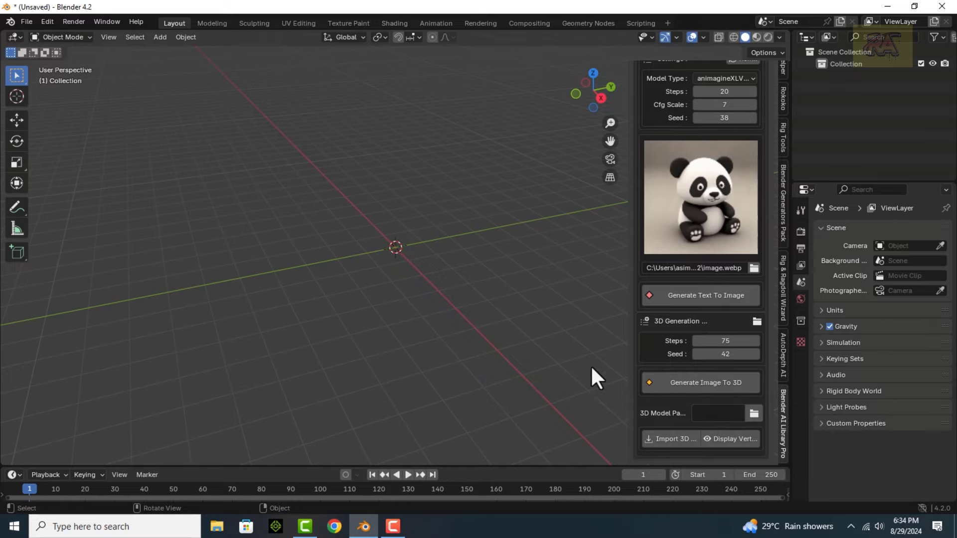
{"action": "scroll", "coordinate": [656, 330], "scroll_direction": "up", "scroll_amount": 3}
{"action": "scroll", "coordinate": [657, 332], "scroll_direction": "up", "scroll_amount": 2}
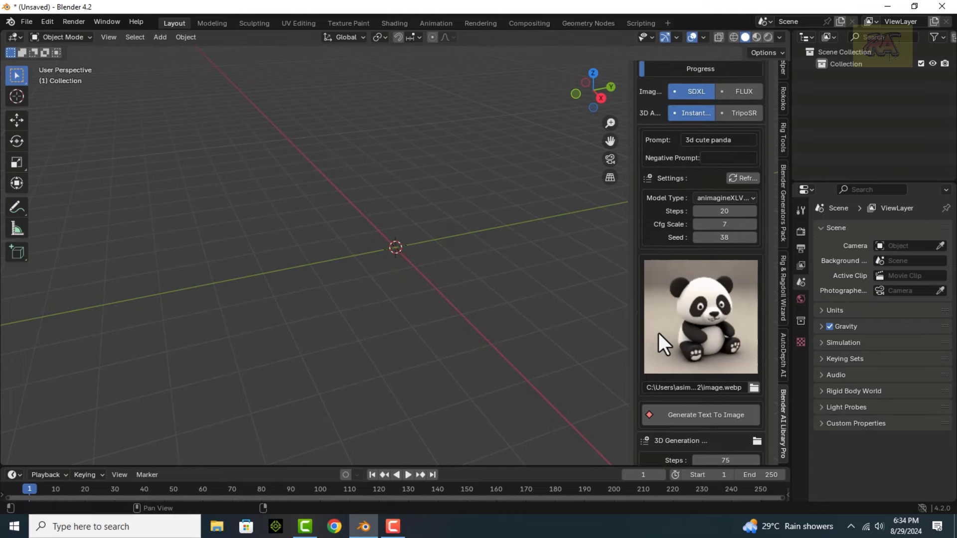
{"action": "scroll", "coordinate": [659, 329], "scroll_direction": "up", "scroll_amount": 1}
{"action": "scroll", "coordinate": [668, 314], "scroll_direction": "up", "scroll_amount": 1}
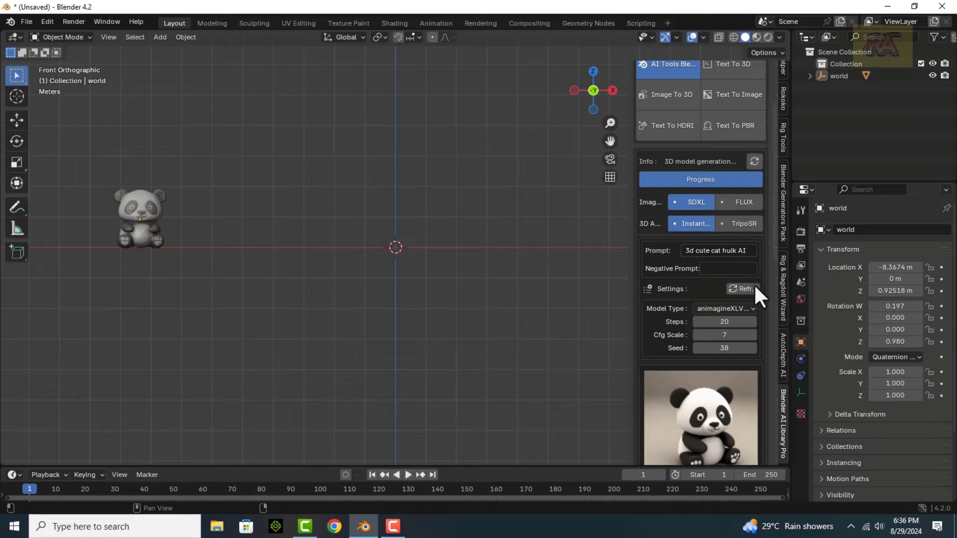
Scroll down the AI Library Pro panel after importing the panda and setting the hulk cat prompt.
{"action": "scroll", "coordinate": [754, 283], "scroll_direction": "down", "scroll_amount": 4}
Scroll the panel down to Generate Text To Image for the '3d cute cat hulk AI' prompt.
{"action": "scroll", "coordinate": [736, 339], "scroll_direction": "down", "scroll_amount": 2}
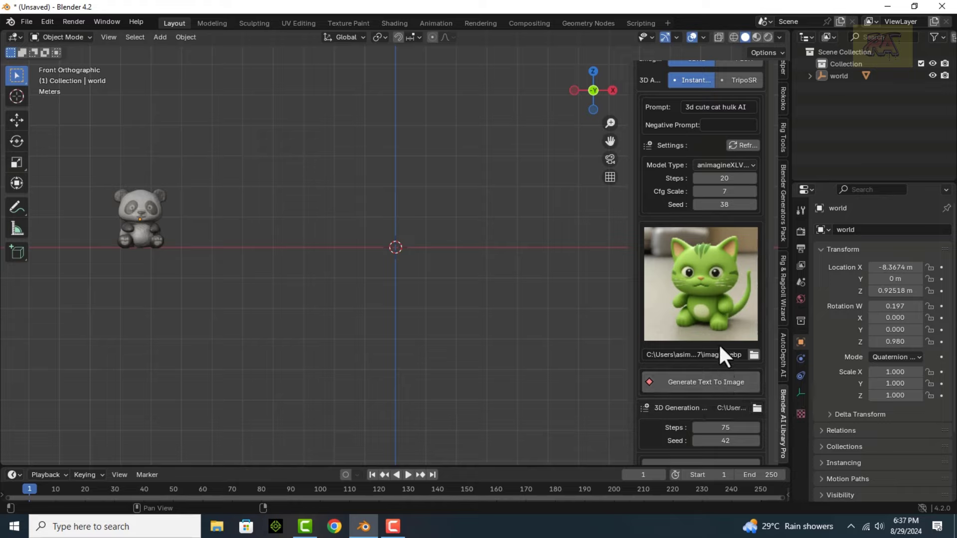
Scroll the AI Library Pro panel up and down while the hulk cat image and model generate.
{"action": "scroll", "coordinate": [724, 344], "scroll_direction": "down", "scroll_amount": 1}
{"action": "scroll", "coordinate": [723, 363], "scroll_direction": "down", "scroll_amount": 2}
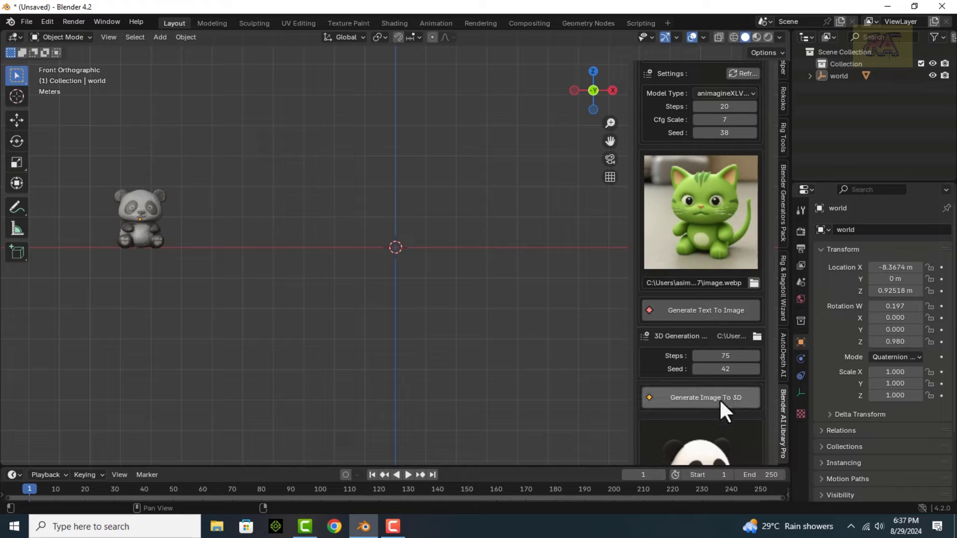
{"action": "scroll", "coordinate": [719, 406], "scroll_direction": "down", "scroll_amount": 2}
{"action": "scroll", "coordinate": [719, 406], "scroll_direction": "down", "scroll_amount": 3}
{"action": "scroll", "coordinate": [719, 405], "scroll_direction": "up", "scroll_amount": 3}
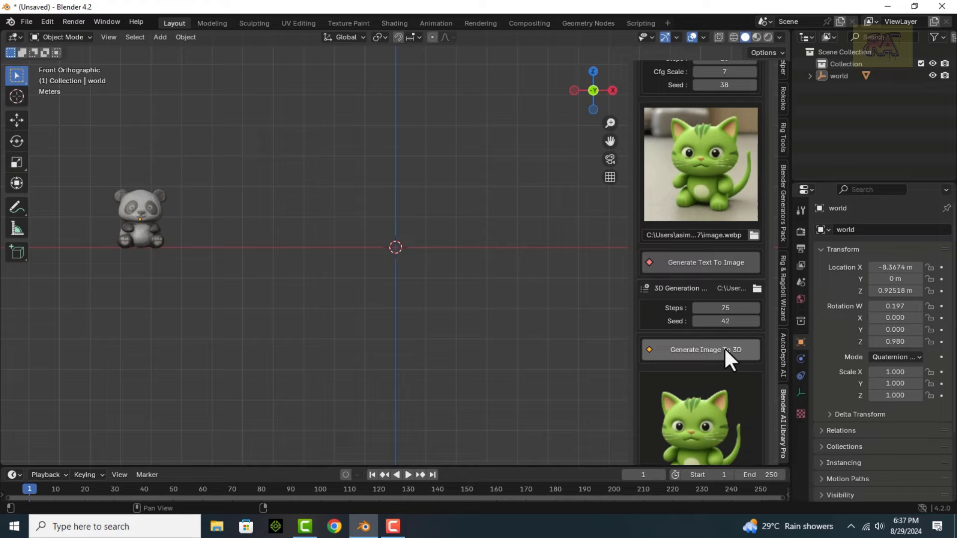
{"action": "scroll", "coordinate": [752, 349], "scroll_direction": "down", "scroll_amount": 3}
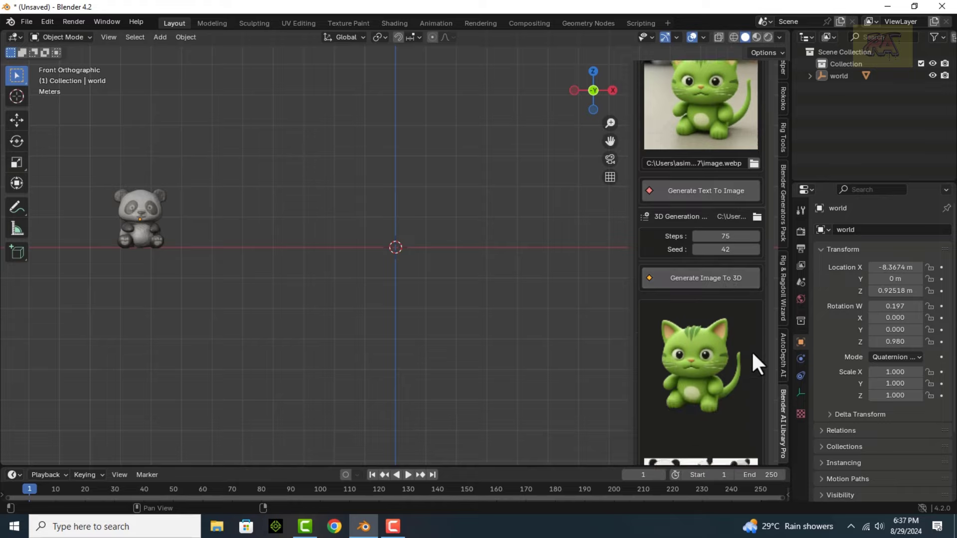
{"action": "scroll", "coordinate": [751, 351], "scroll_direction": "down", "scroll_amount": 4}
{"action": "scroll", "coordinate": [751, 353], "scroll_direction": "down", "scroll_amount": 3}
{"action": "scroll", "coordinate": [713, 321], "scroll_direction": "up", "scroll_amount": 2}
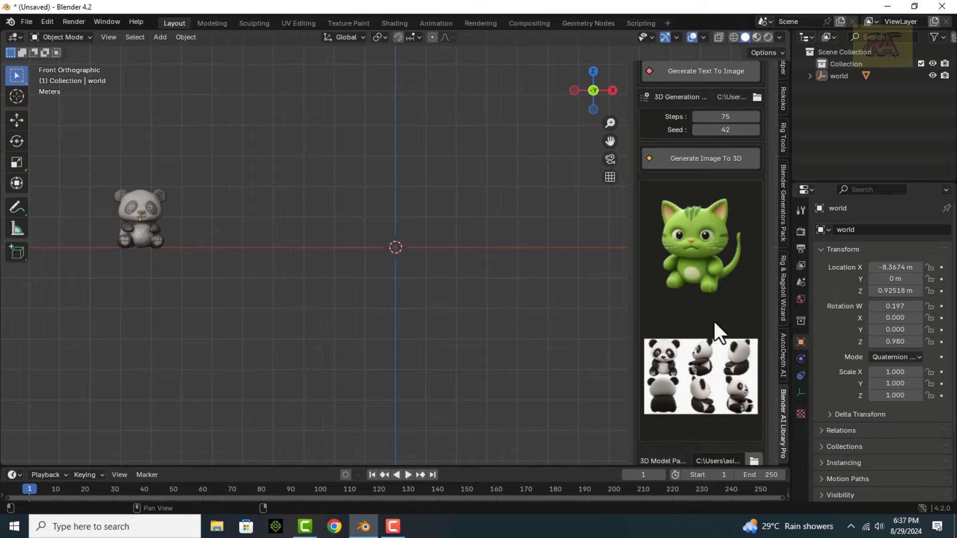
{"action": "scroll", "coordinate": [713, 306], "scroll_direction": "up", "scroll_amount": 4}
{"action": "scroll", "coordinate": [715, 279], "scroll_direction": "up", "scroll_amount": 5}
{"action": "scroll", "coordinate": [720, 271], "scroll_direction": "up", "scroll_amount": 7}
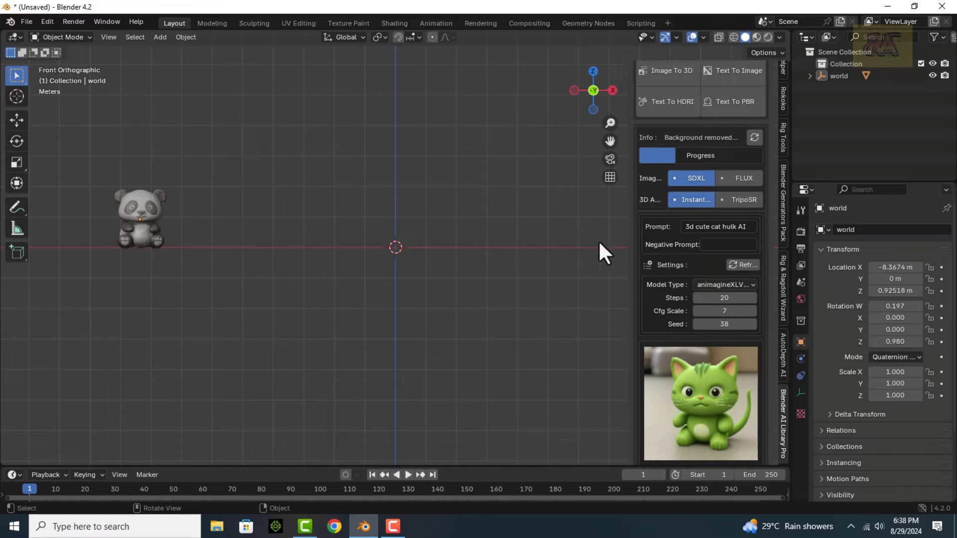
{"action": "scroll", "coordinate": [725, 369], "scroll_direction": "down", "scroll_amount": 5}
{"action": "scroll", "coordinate": [722, 368], "scroll_direction": "up", "scroll_amount": 10}
{"action": "scroll", "coordinate": [725, 368], "scroll_direction": "down", "scroll_amount": 5}
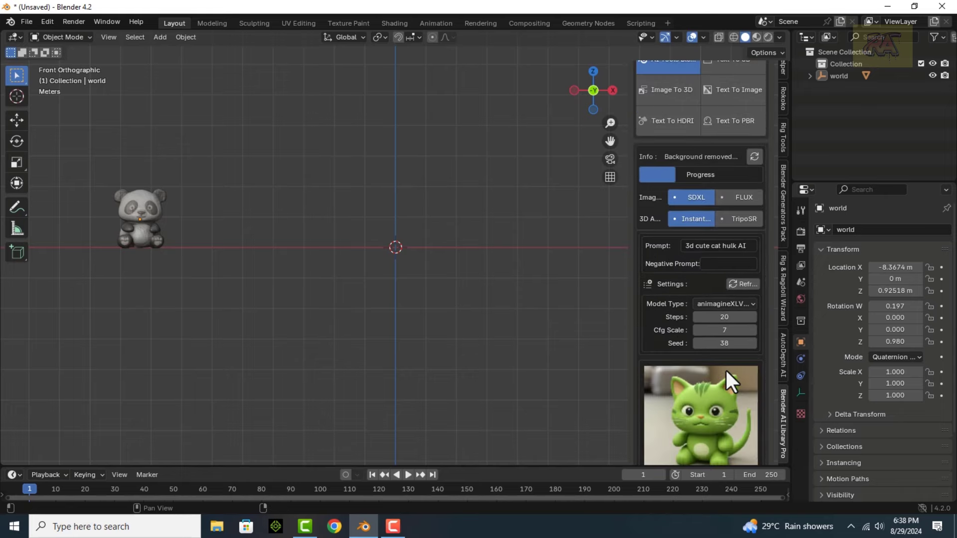
{"action": "scroll", "coordinate": [725, 368], "scroll_direction": "down", "scroll_amount": 4}
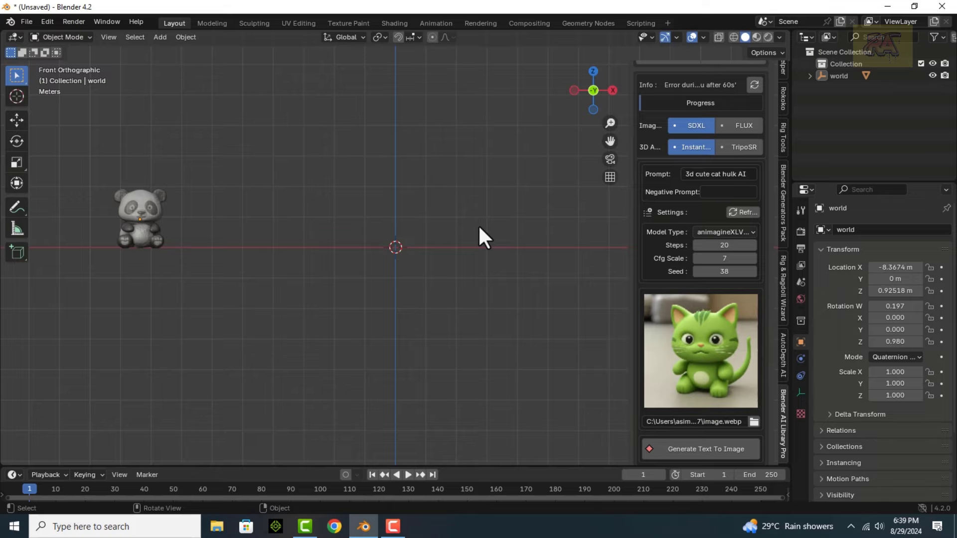
{"action": "scroll", "coordinate": [716, 395], "scroll_direction": "down", "scroll_amount": 12}
{"action": "scroll", "coordinate": [717, 394], "scroll_direction": "up", "scroll_amount": 14}
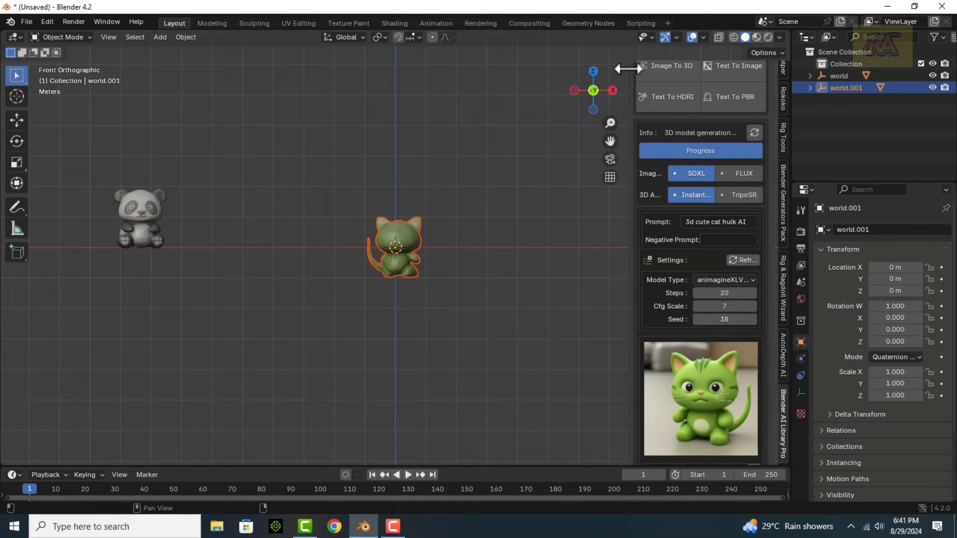
Inspect the new cat model, return to front view, and rotate it 180° around Z.
{"action": "mouse_move", "coordinate": [598, 90]}
{"action": "left_mouse_down"}
{"action": "mouse_move", "coordinate": [628, 95]}
{"action": "mouse_move", "coordinate": [456, 92]}
{"action": "left_mouse_up"}
{"action": "key", "text": "KP_1"}
{"action": "key", "text": "r"}
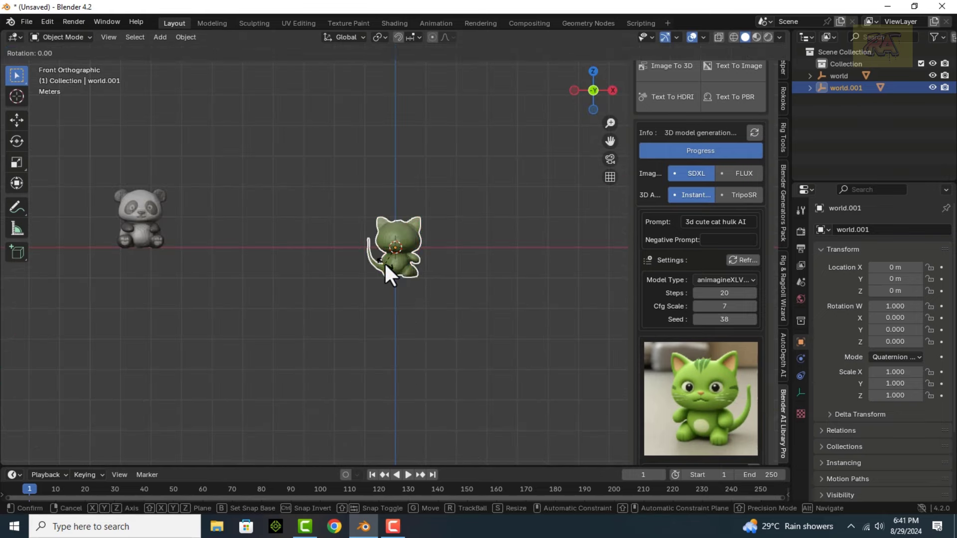
{"action": "key", "text": "z"}
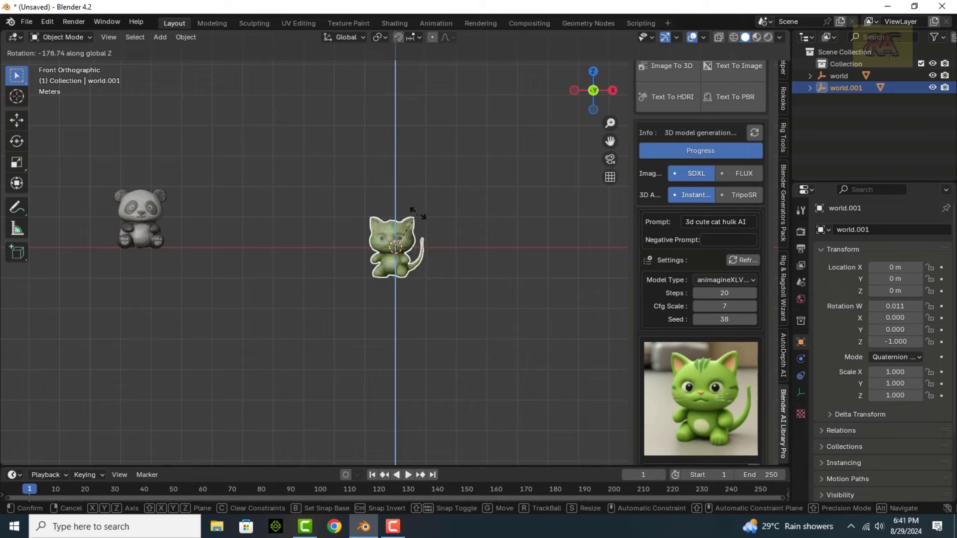
{"action": "left_click", "coordinate": [417, 217]}
Raise the cat onto the ground line, move it beside the panda, and switch to solid shading.
{"action": "key", "text": "g"}
{"action": "key", "text": "z"}
{"action": "left_click", "coordinate": [410, 192]}
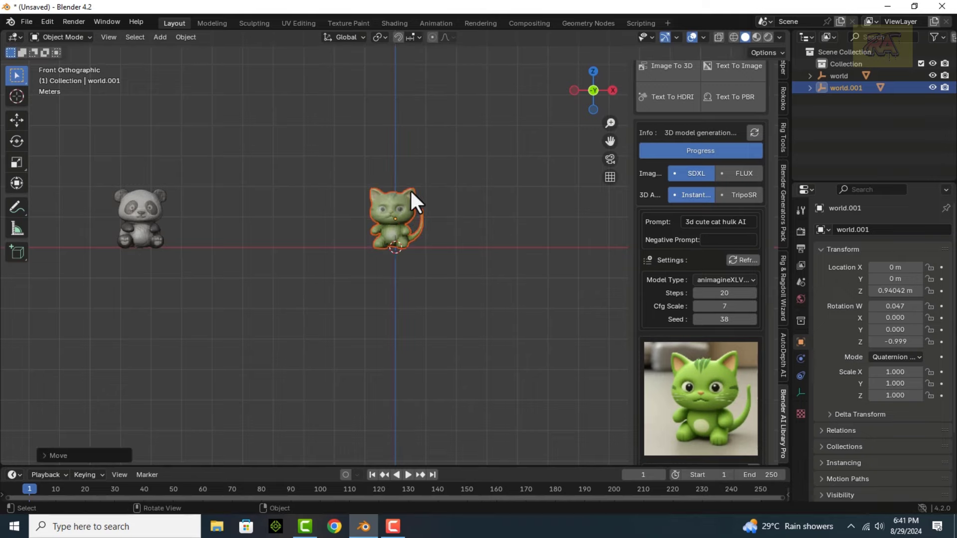
{"action": "key", "text": "g"}
{"action": "left_click", "coordinate": [234, 185]}
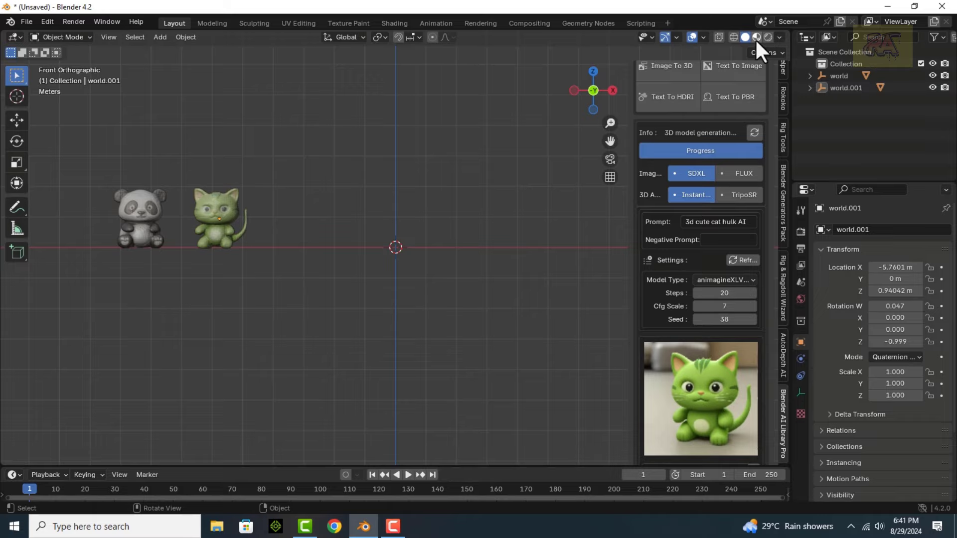
{"action": "key", "text": "z"}
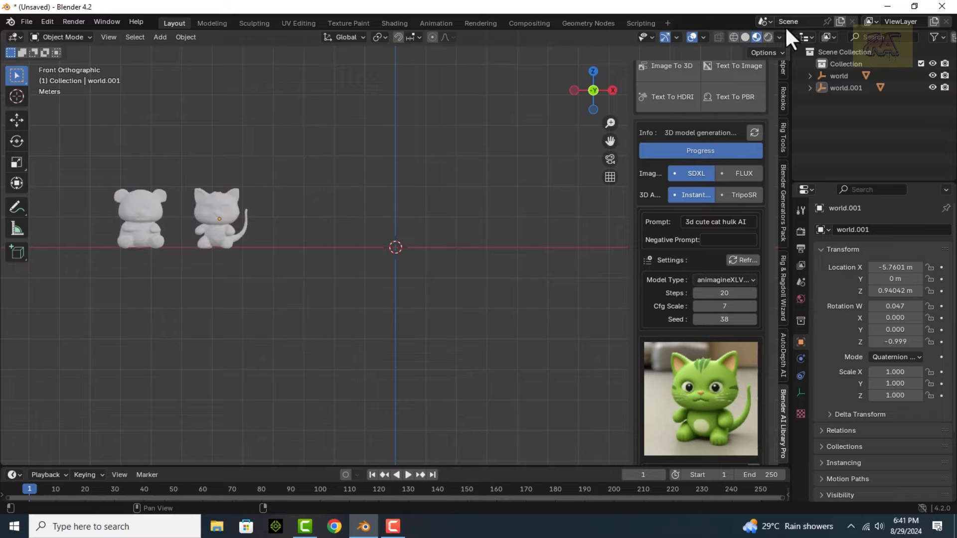
{"action": "left_click_drag", "start_coordinate": [610, 141], "coordinate": [627, 128]}
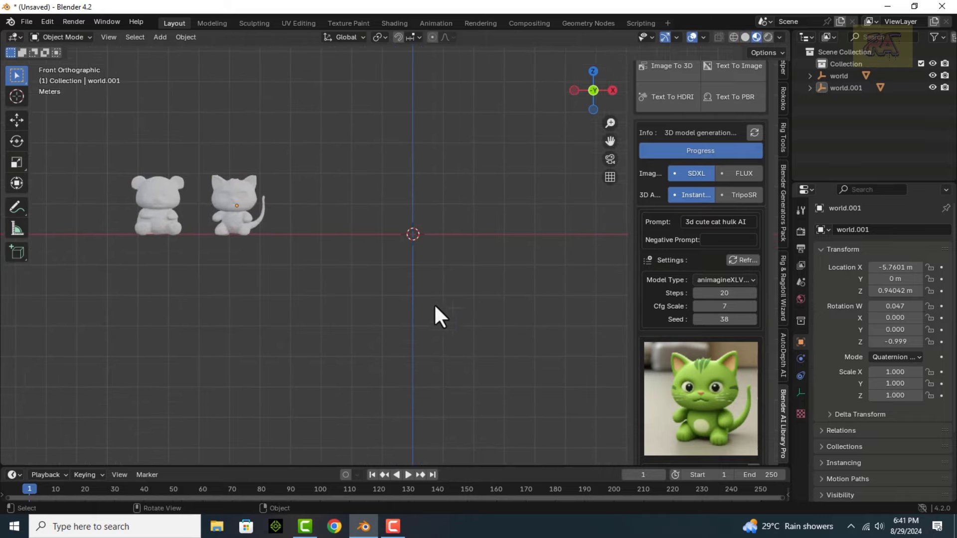
Replace the prompt with '3d cute cat batman ai'.
{"action": "left_click", "coordinate": [749, 223]}
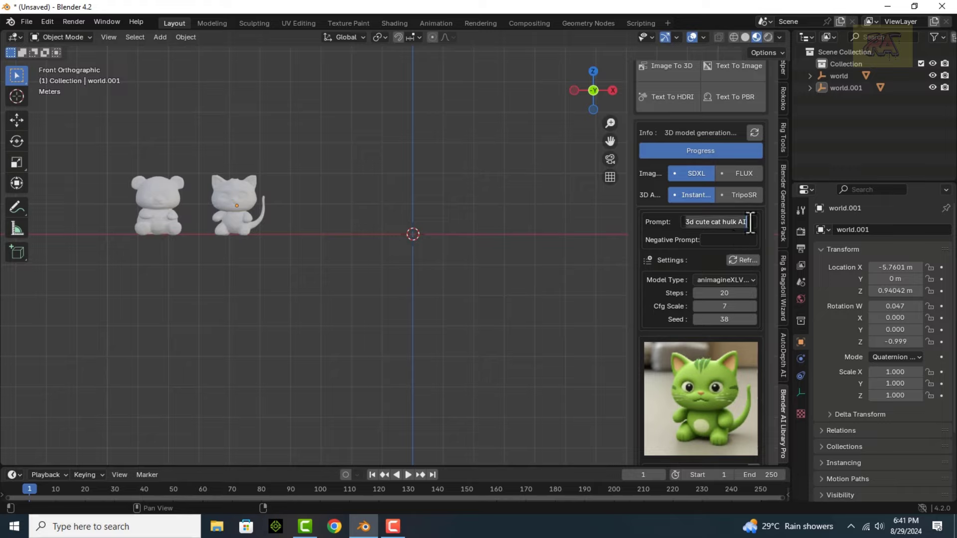
{"action": "type", "text": "3d "}
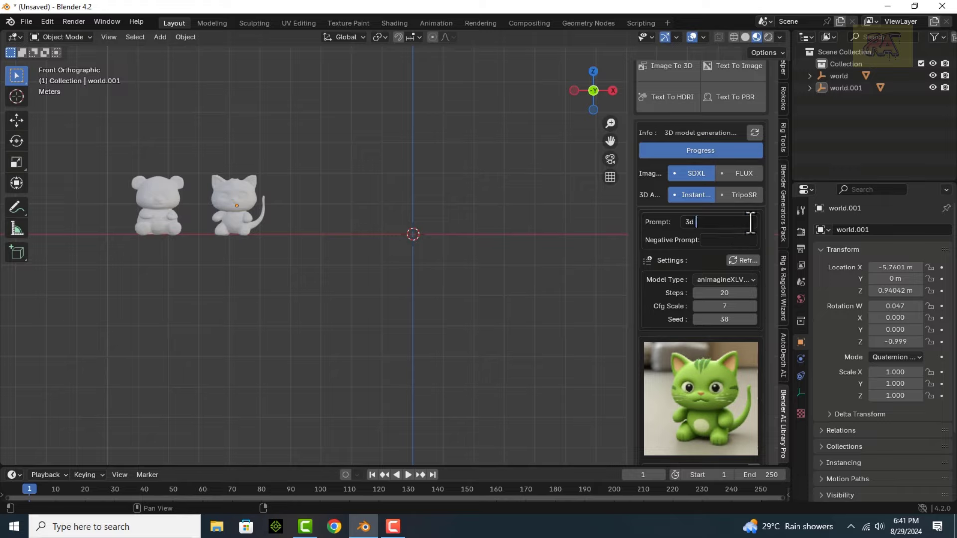
{"action": "type", "text": "cute"}
{"action": "type", "text": "cat bat"}
{"action": "type", "text": "man ai"}
{"action": "scroll", "coordinate": [686, 410], "scroll_direction": "down", "scroll_amount": 5}
Switch to Material Preview shading and try a different studio lighting.
{"action": "left_click", "coordinate": [744, 38]}
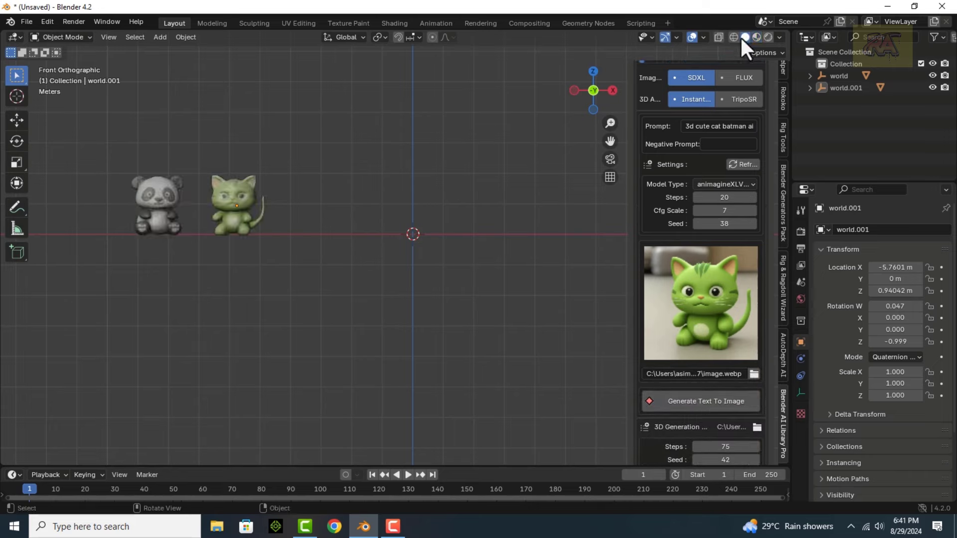
{"action": "left_click", "coordinate": [779, 37]}
{"action": "left_click", "coordinate": [758, 123]}
{"action": "left_click", "coordinate": [721, 160]}
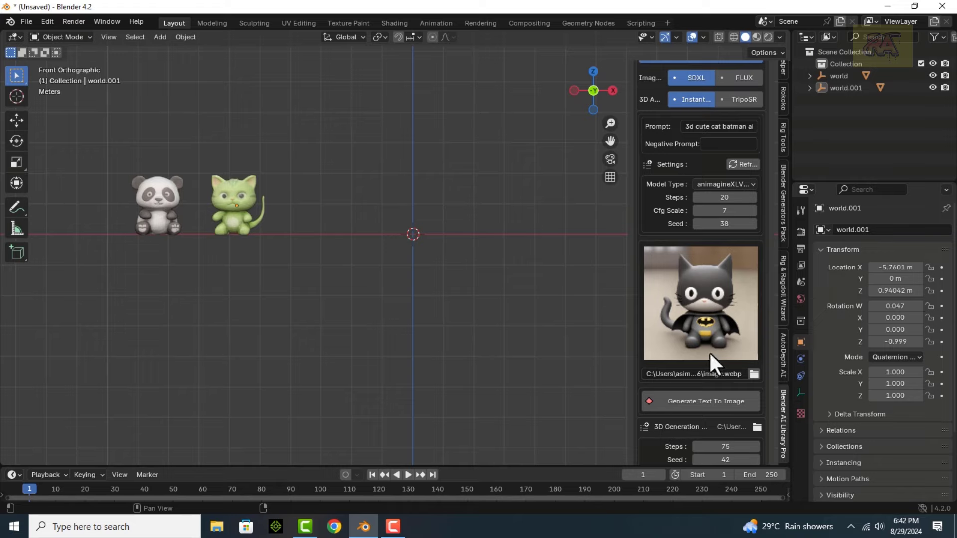
{"action": "scroll", "coordinate": [700, 379], "scroll_direction": "down", "scroll_amount": 6}
{"action": "scroll", "coordinate": [722, 305], "scroll_direction": "up", "scroll_amount": 4}
{"action": "scroll", "coordinate": [723, 304], "scroll_direction": "up", "scroll_amount": 1}
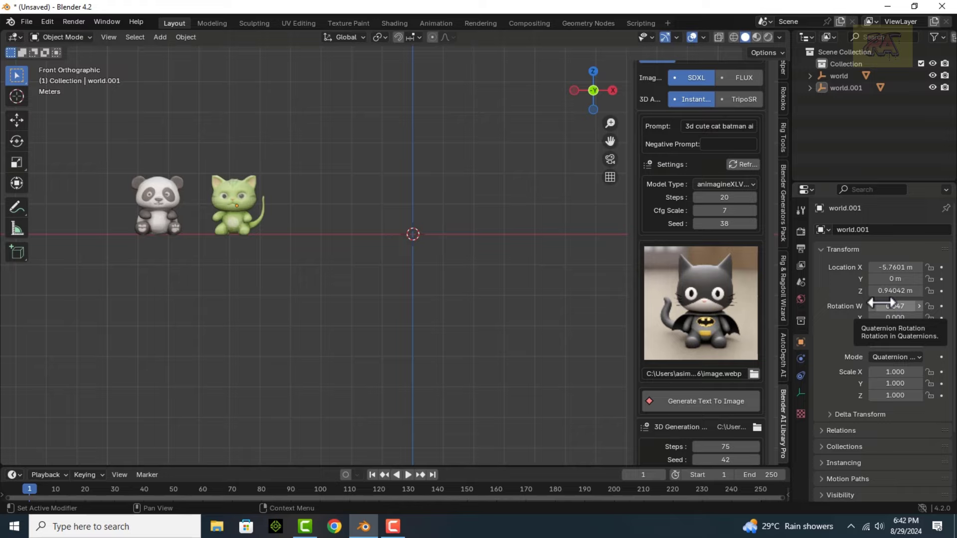
Zoom in on the generated Batman cat model, world.002, at the origin.
{"action": "scroll", "coordinate": [767, 348], "scroll_direction": "up", "scroll_amount": 2}
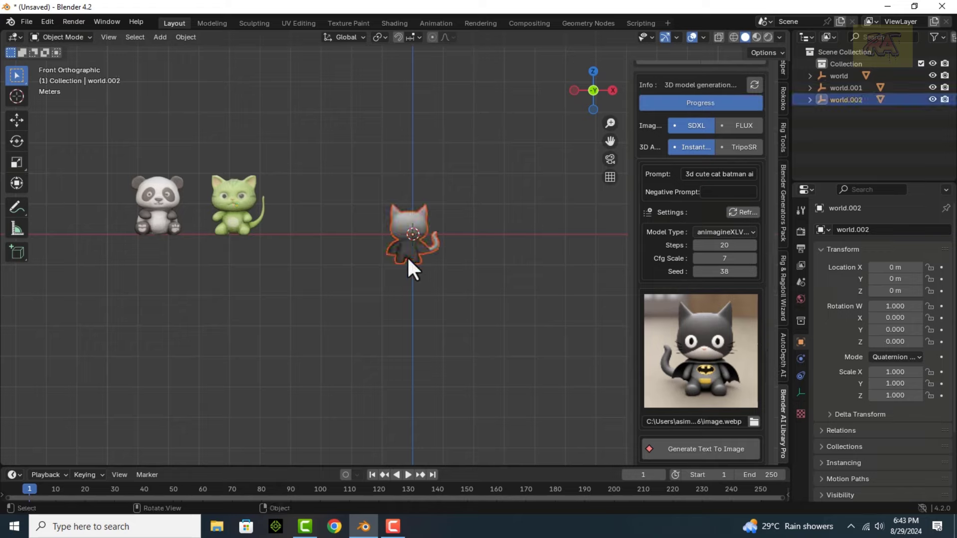
Rotate the Batman cat about Z to face front and lift it to Z 0.94042 m.
{"action": "key", "text": "r"}
{"action": "key", "text": "z"}
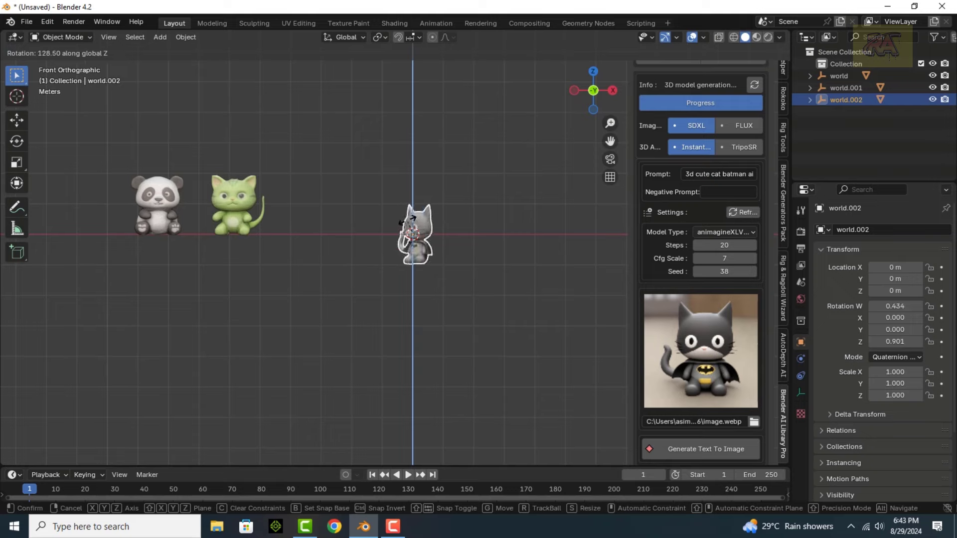
{"action": "left_click", "coordinate": [444, 192]}
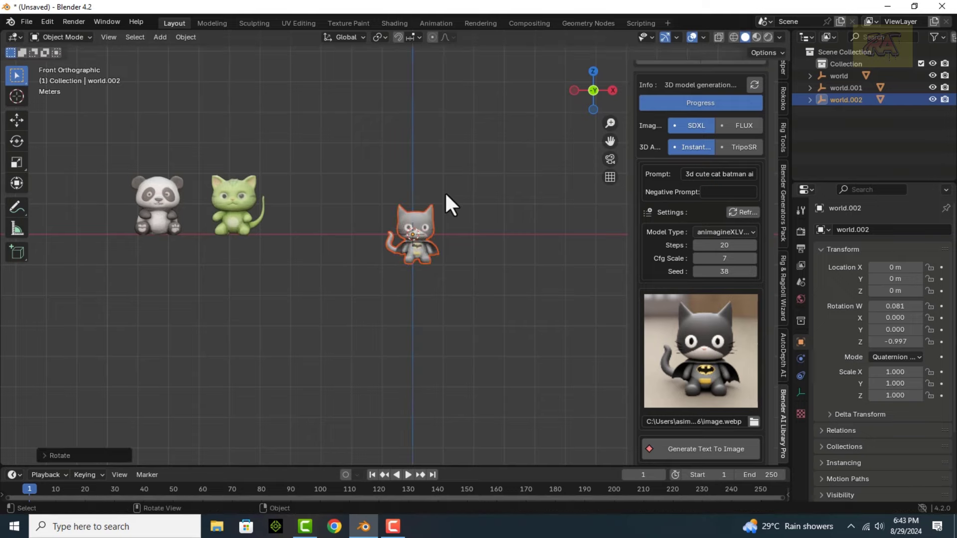
{"action": "key", "text": "g"}
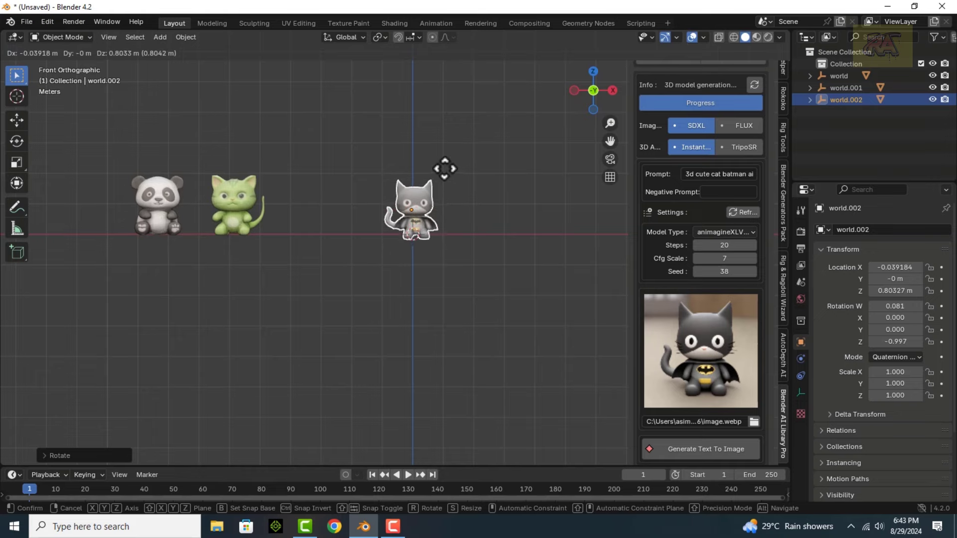
{"action": "left_click", "coordinate": [448, 179]}
Check the cat from an orbit and front view, then move it ~2.978 m along X toward the green cat.
{"action": "scroll", "coordinate": [449, 198], "scroll_direction": "up", "scroll_amount": 3}
{"action": "scroll", "coordinate": [510, 146], "scroll_direction": "up", "scroll_amount": 2}
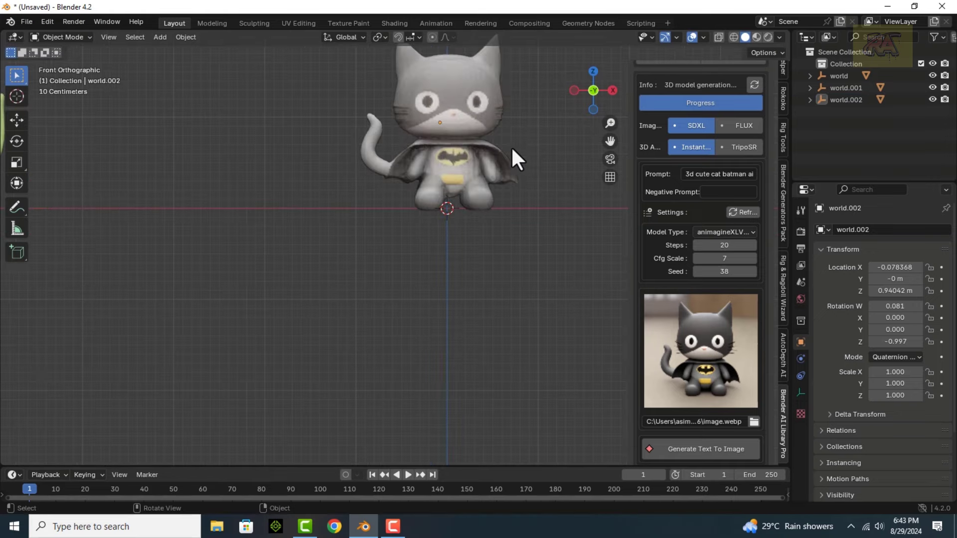
{"action": "scroll", "coordinate": [602, 152], "scroll_direction": "down", "scroll_amount": 2}
{"action": "mouse_move", "coordinate": [603, 113]}
{"action": "left_mouse_down"}
{"action": "mouse_move", "coordinate": [439, 128]}
{"action": "mouse_move", "coordinate": [593, 95]}
{"action": "left_mouse_up"}
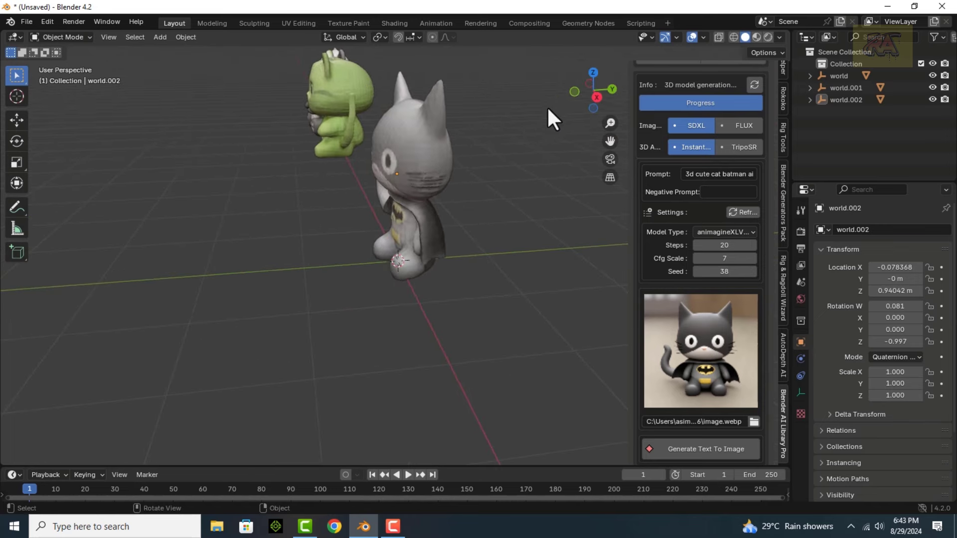
{"action": "key", "text": "KP_1"}
{"action": "scroll", "coordinate": [421, 186], "scroll_direction": "down", "scroll_amount": 3}
{"action": "scroll", "coordinate": [420, 188], "scroll_direction": "down", "scroll_amount": 2}
{"action": "left_click", "coordinate": [406, 209]}
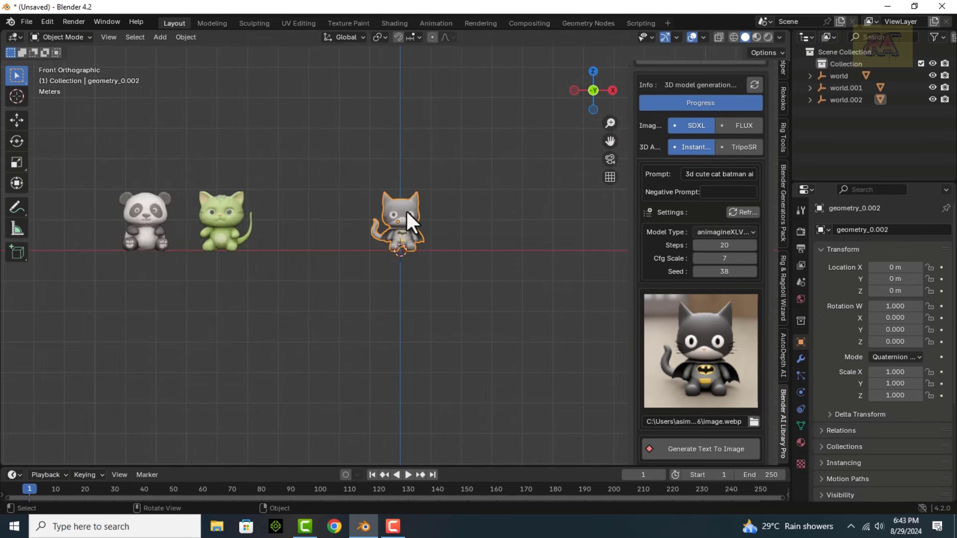
{"action": "key", "text": "g"}
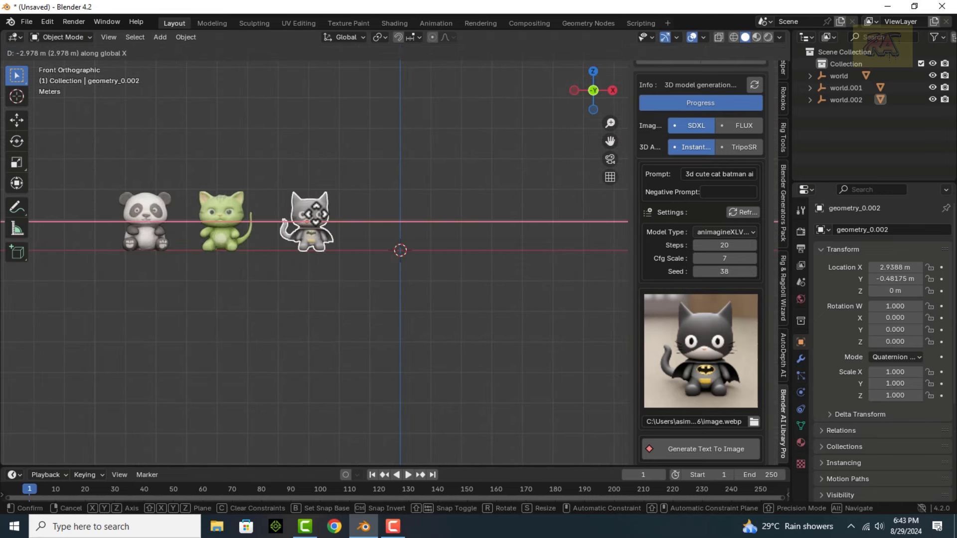